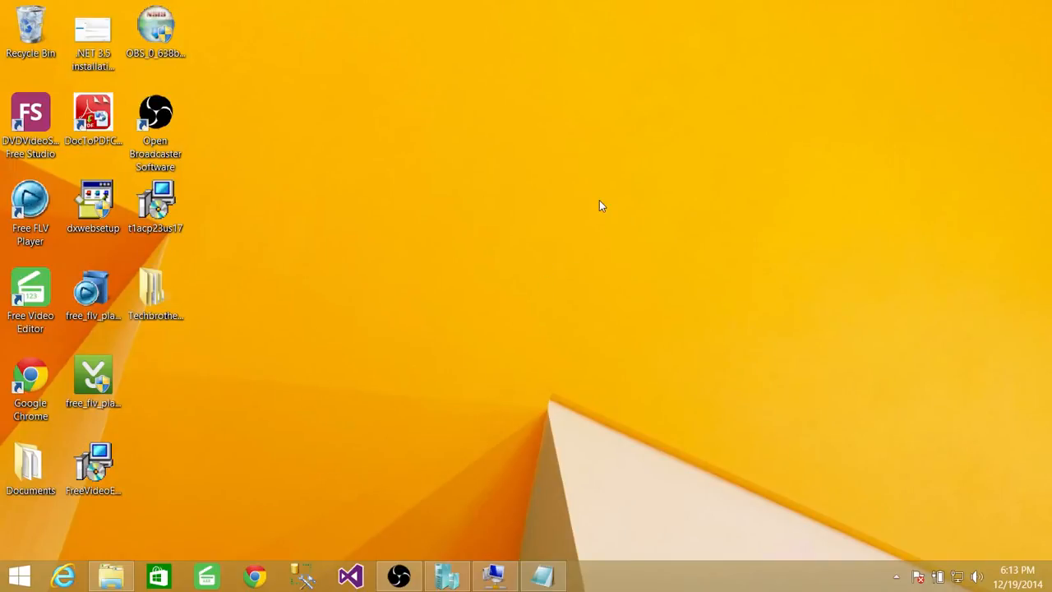
Step: Review the running virtual machine in Hyper-V Manager and the Active Directory installation checklist in Notepad, including the static IP item
{"action": "left_click", "coordinate": [447, 575]}
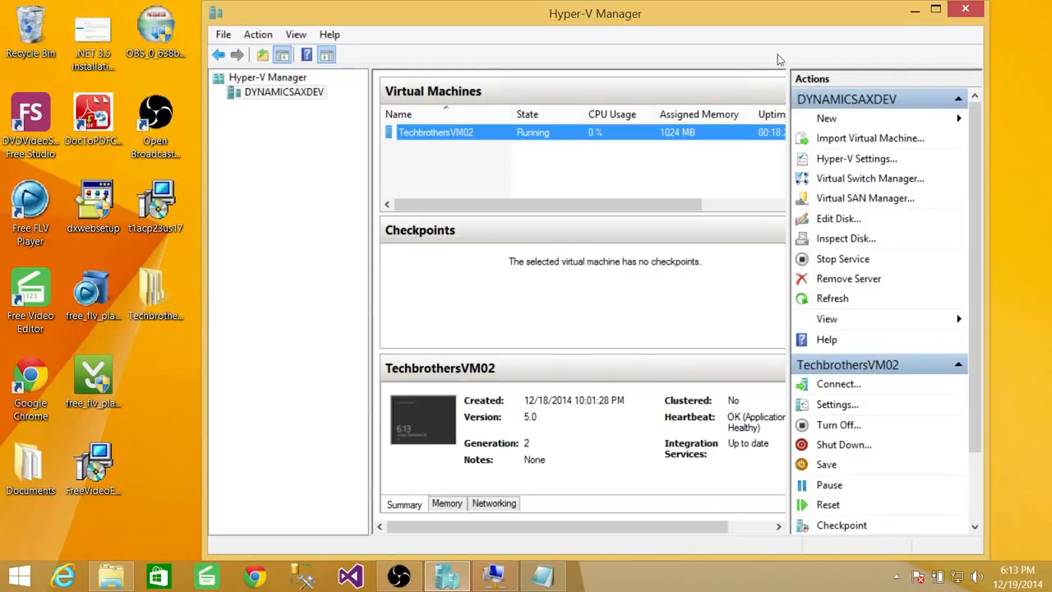
{"action": "left_click", "coordinate": [916, 11]}
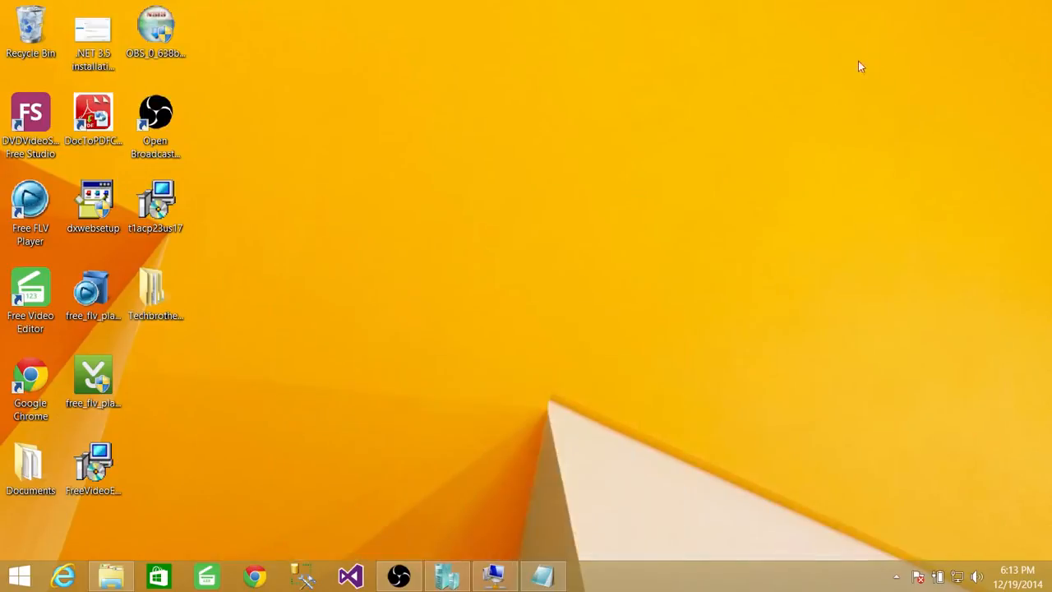
{"action": "left_click", "coordinate": [544, 576]}
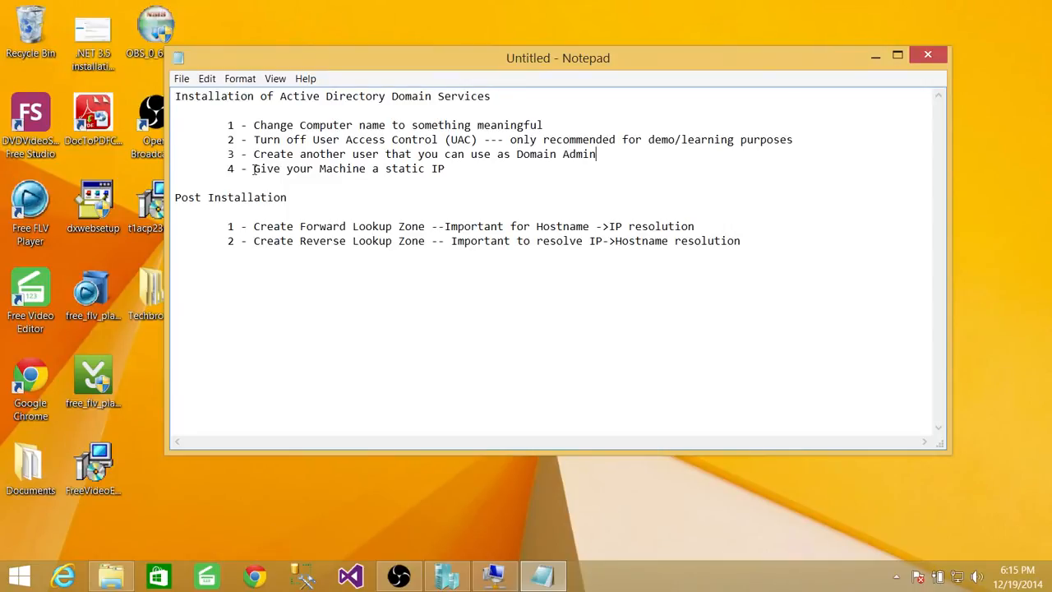
{"action": "left_click_drag", "start_coordinate": [253, 170], "coordinate": [450, 172]}
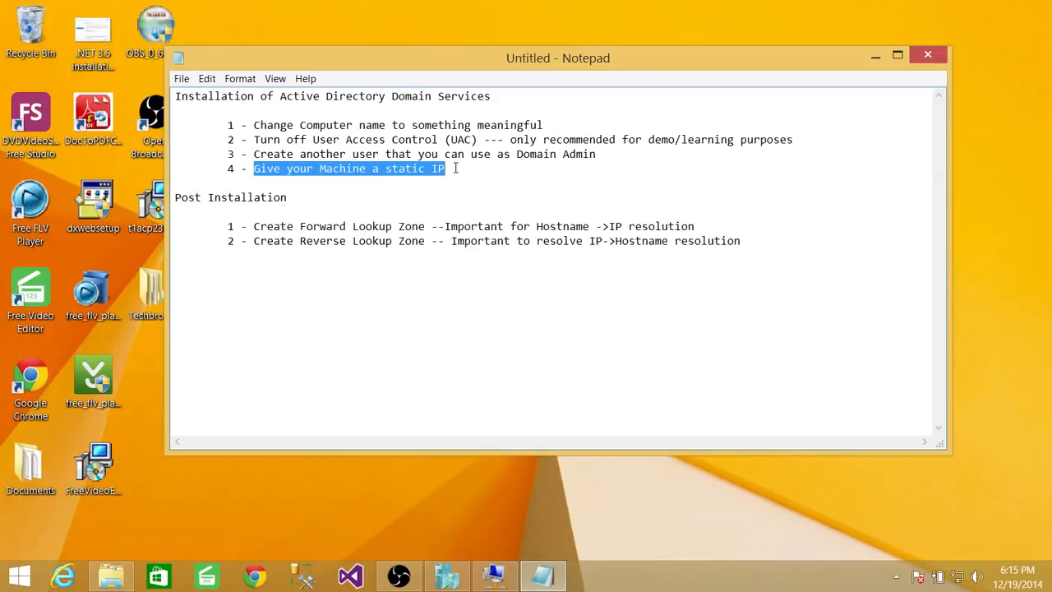
{"action": "left_click", "coordinate": [455, 168]}
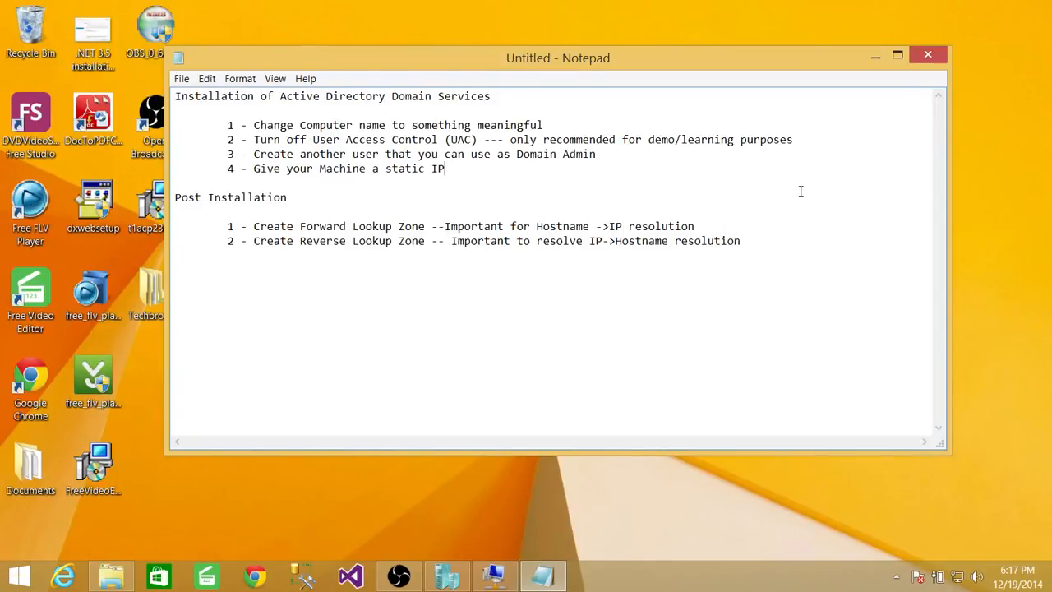
Step: Switch to the TechbrothersVM02 virtual machine connection and sign in as Administrator by entering the account password
{"action": "left_click", "coordinate": [875, 55]}
{"action": "left_click", "coordinate": [493, 573]}
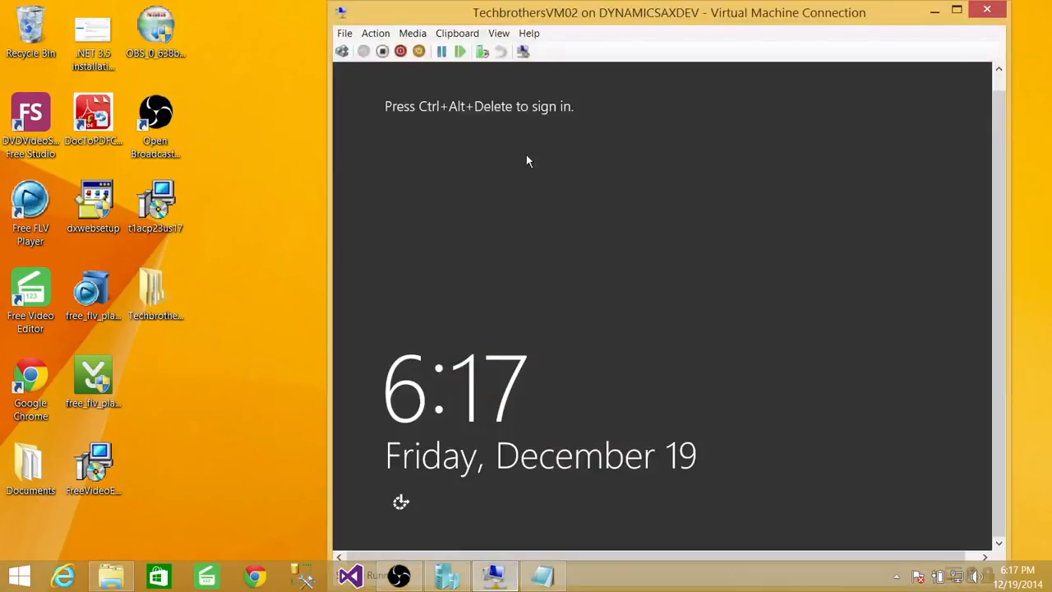
{"action": "left_click", "coordinate": [349, 53]}
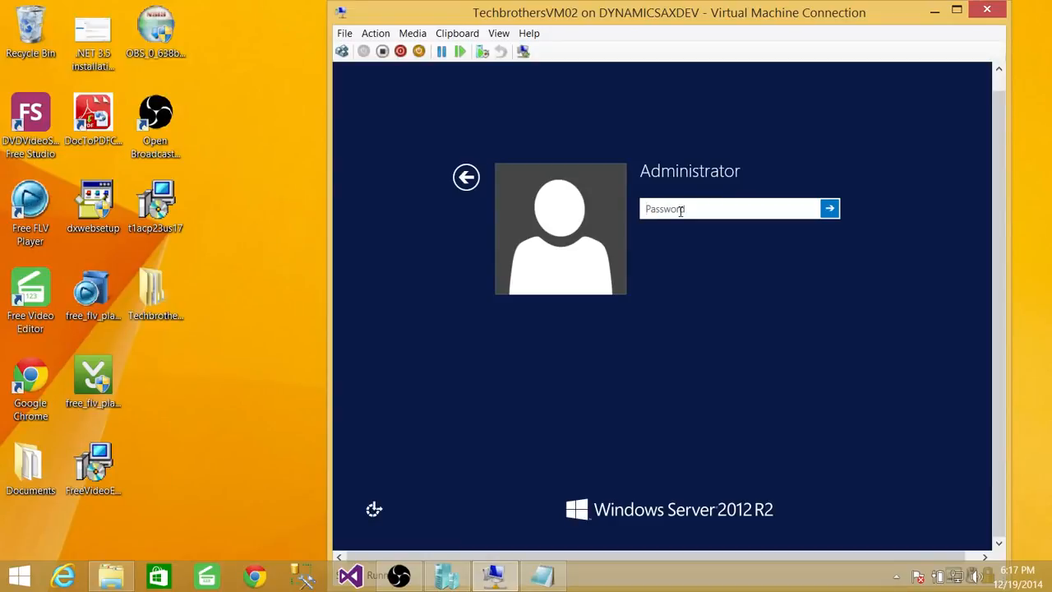
{"action": "type", "text": "********"}
{"action": "key", "text": "Return"}
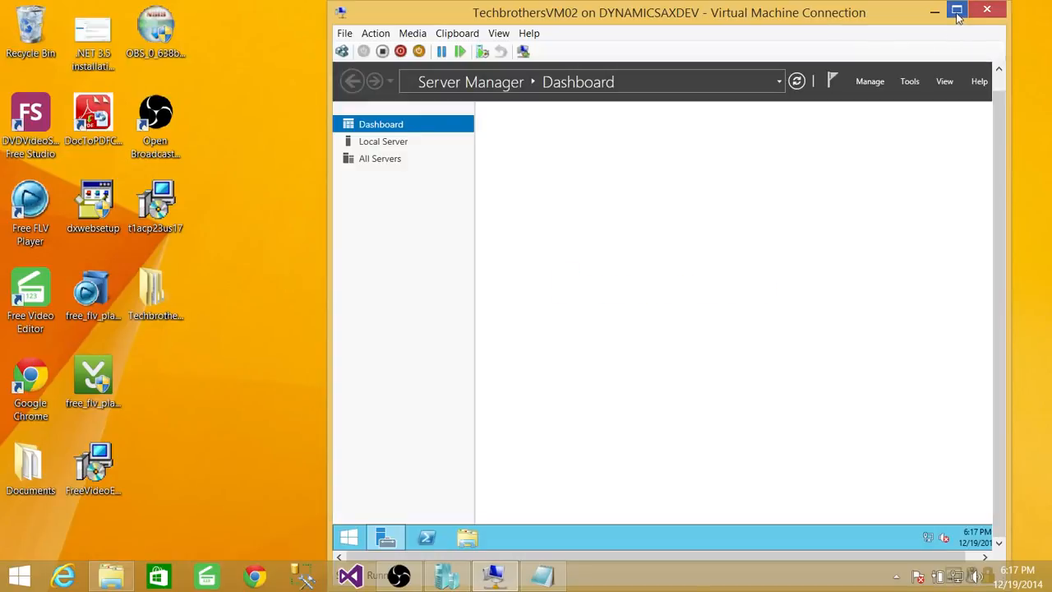
Step: Bring back the Notepad checklist, narrow its window and place it beside the virtual machine window
{"action": "left_click", "coordinate": [543, 575]}
{"action": "left_click_drag", "start_coordinate": [949, 125], "coordinate": [465, 125]}
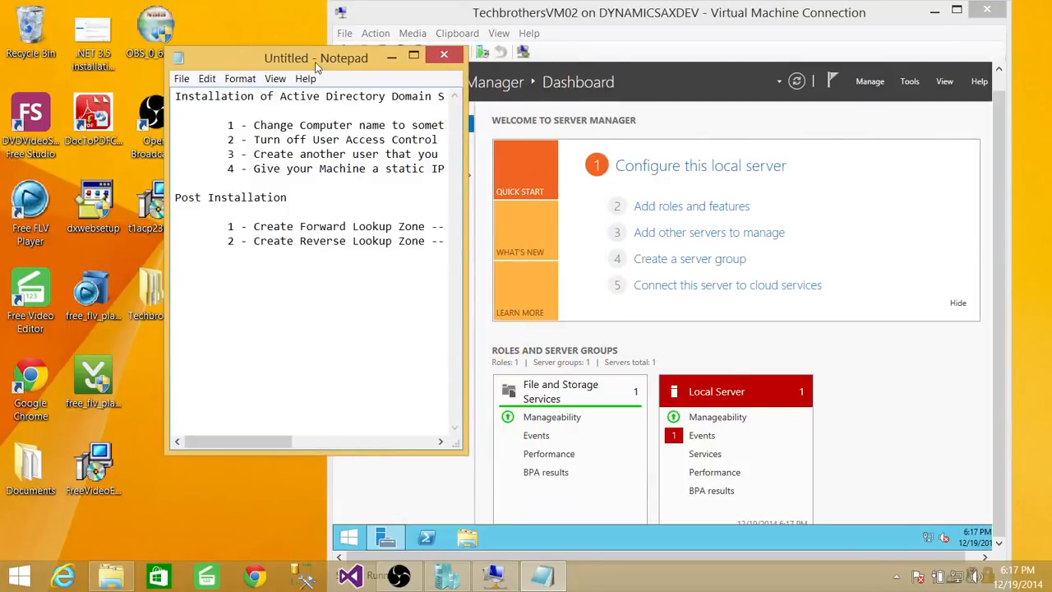
{"action": "left_click_drag", "start_coordinate": [315, 62], "coordinate": [164, 59]}
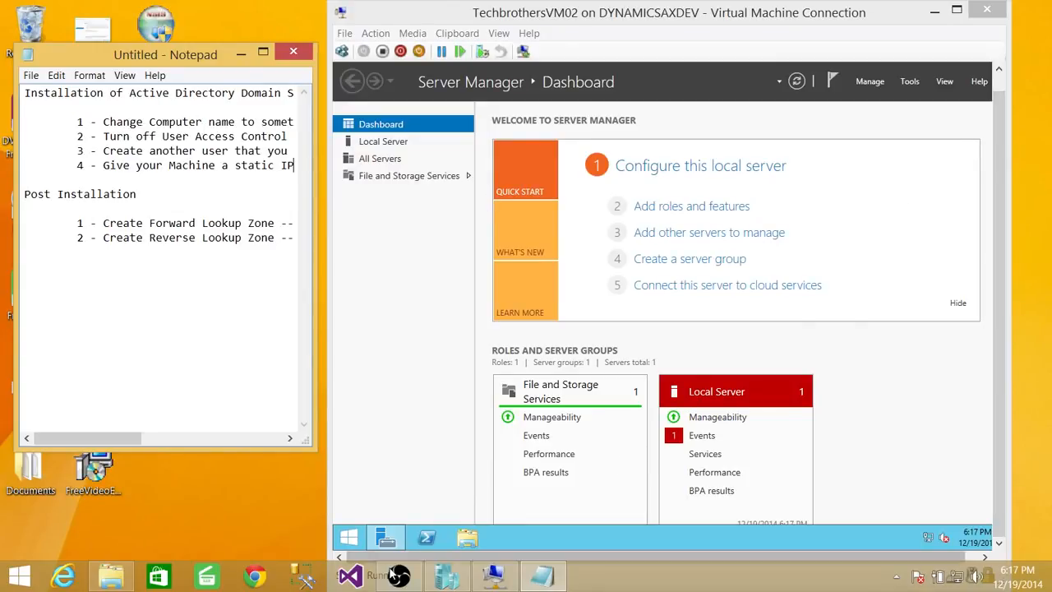
Step: Open the virtual machine's System Properties from This PC and enter TechbrotherDC as the computer description
{"action": "left_click", "coordinate": [349, 540]}
{"action": "right_click", "coordinate": [470, 288]}
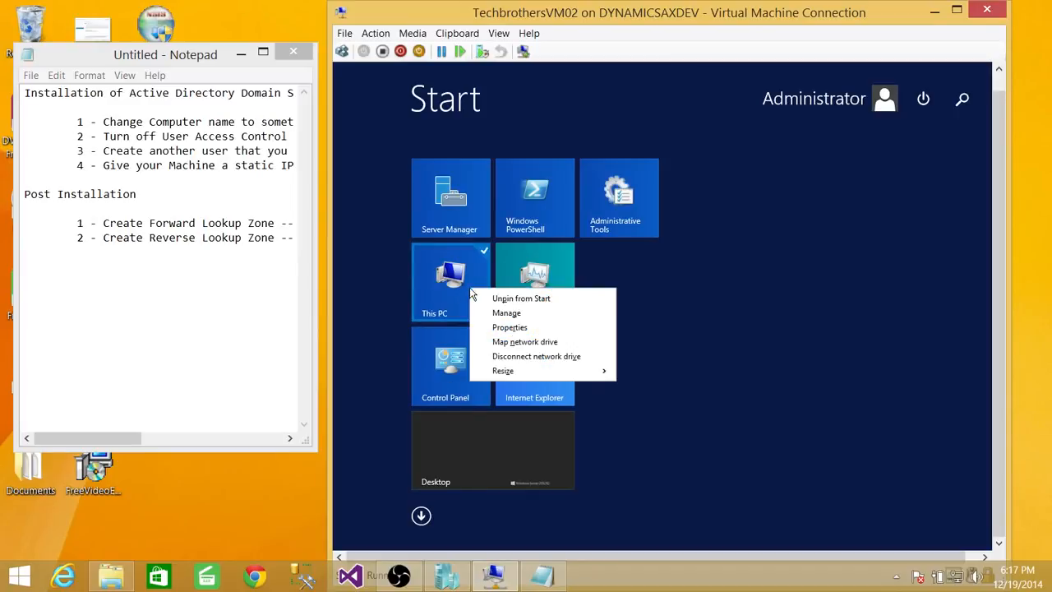
{"action": "left_click", "coordinate": [511, 328]}
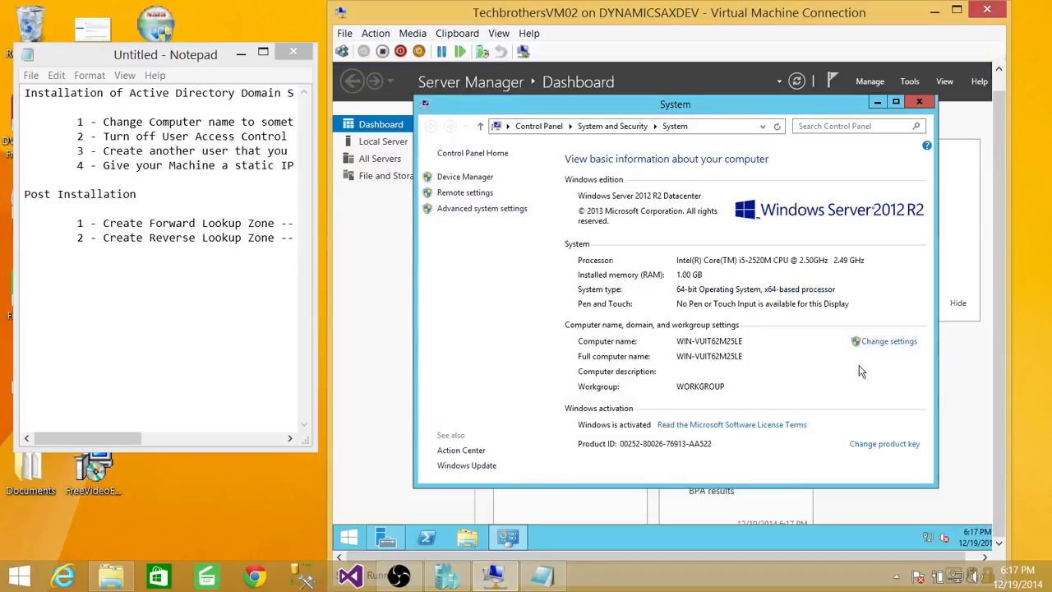
{"action": "left_click", "coordinate": [899, 344]}
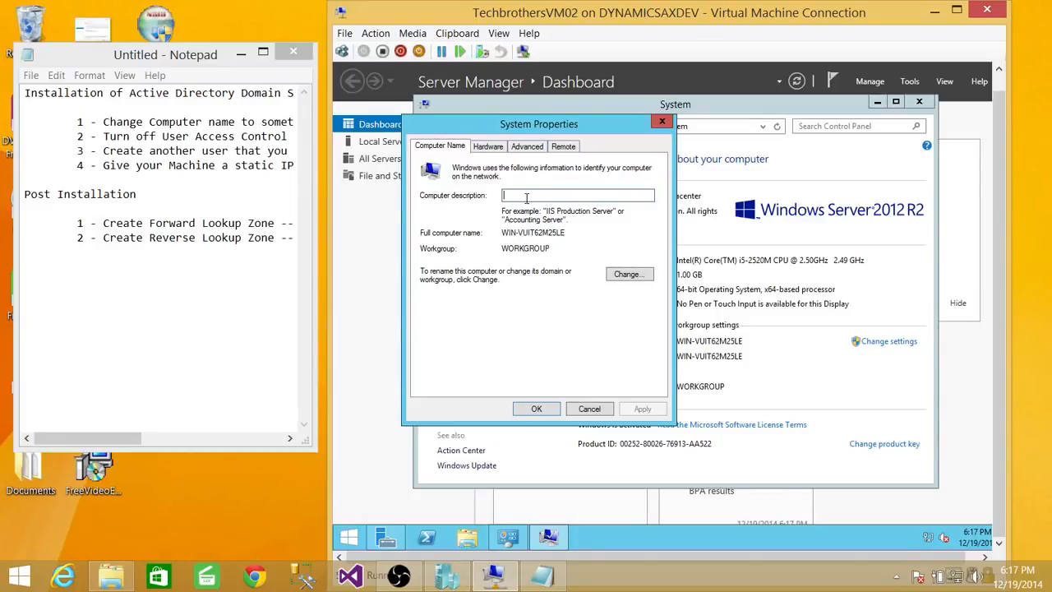
{"action": "type", "text": "T"}
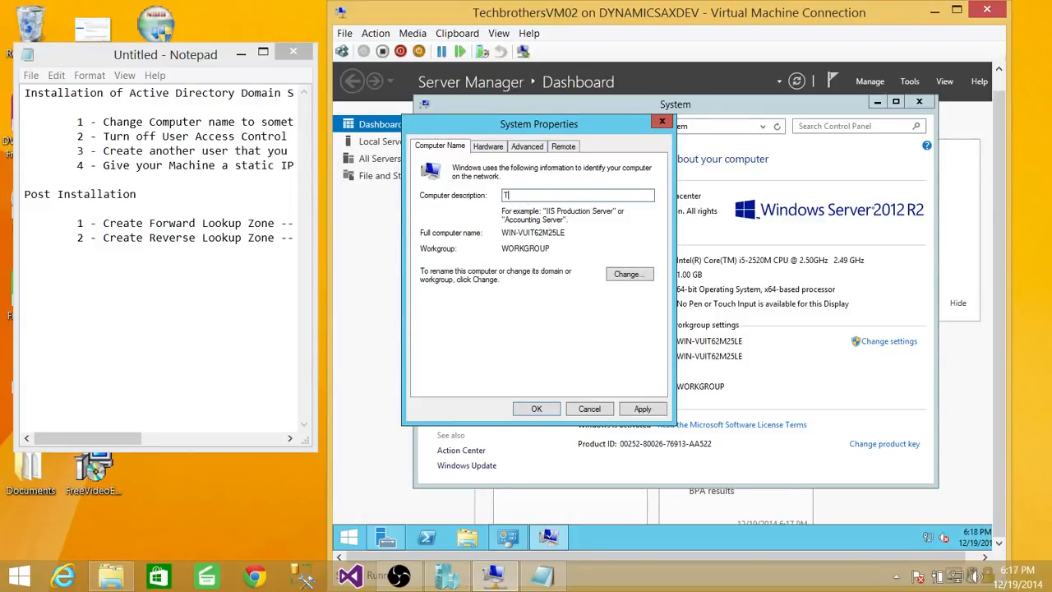
{"action": "type", "text": "echbrotherDC"}
Step: Rename the computer to TechbrothersDC, keeping it in the workgroup, and restart the server immediately
{"action": "left_click", "coordinate": [628, 275]}
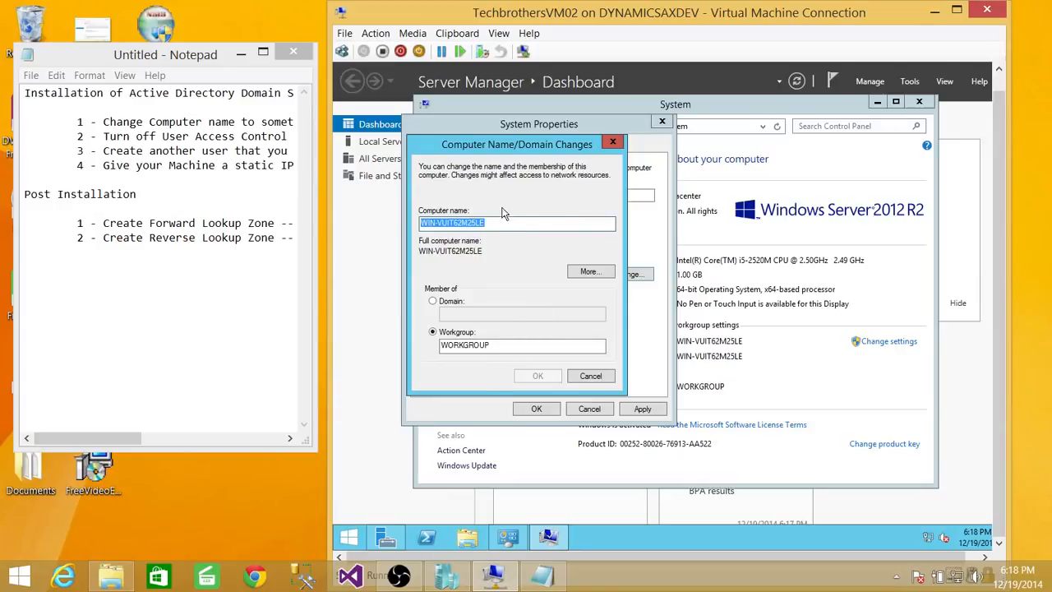
{"action": "type", "text": "Tec"}
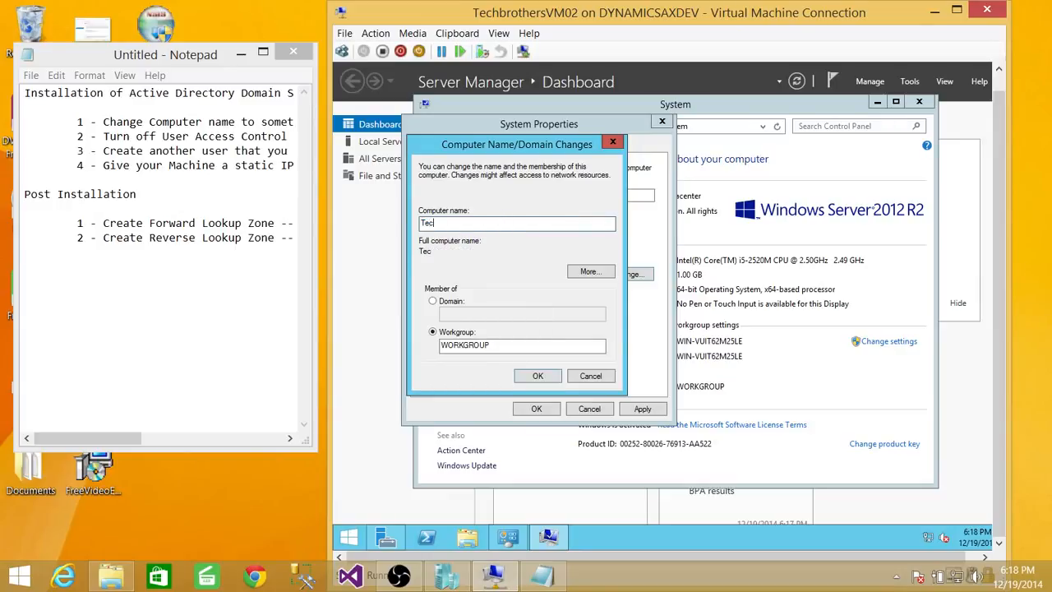
{"action": "type", "text": "hbrothersDC"}
{"action": "key", "text": "Return"}
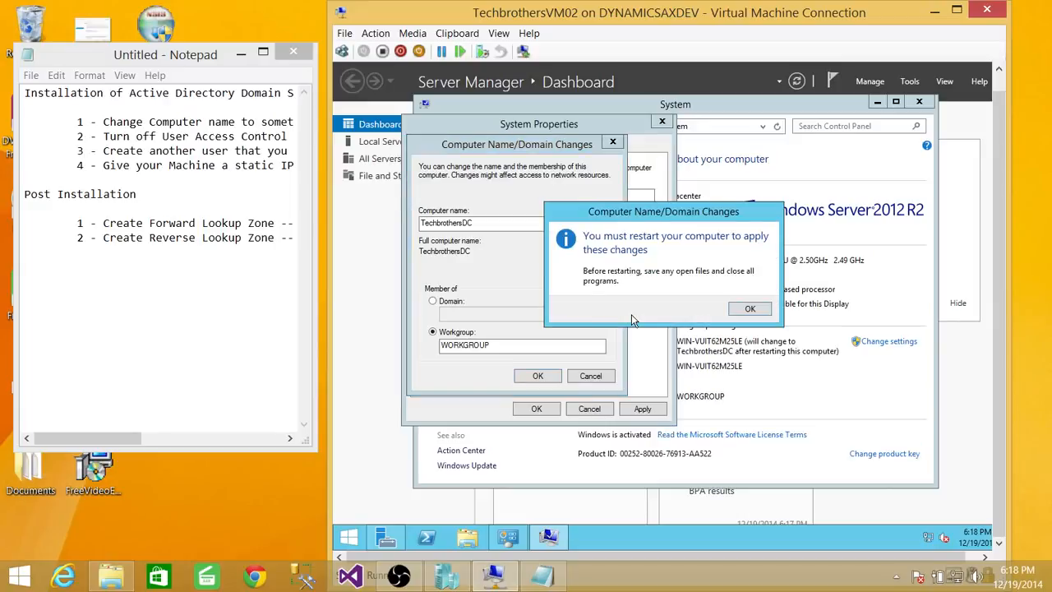
{"action": "left_click", "coordinate": [750, 309]}
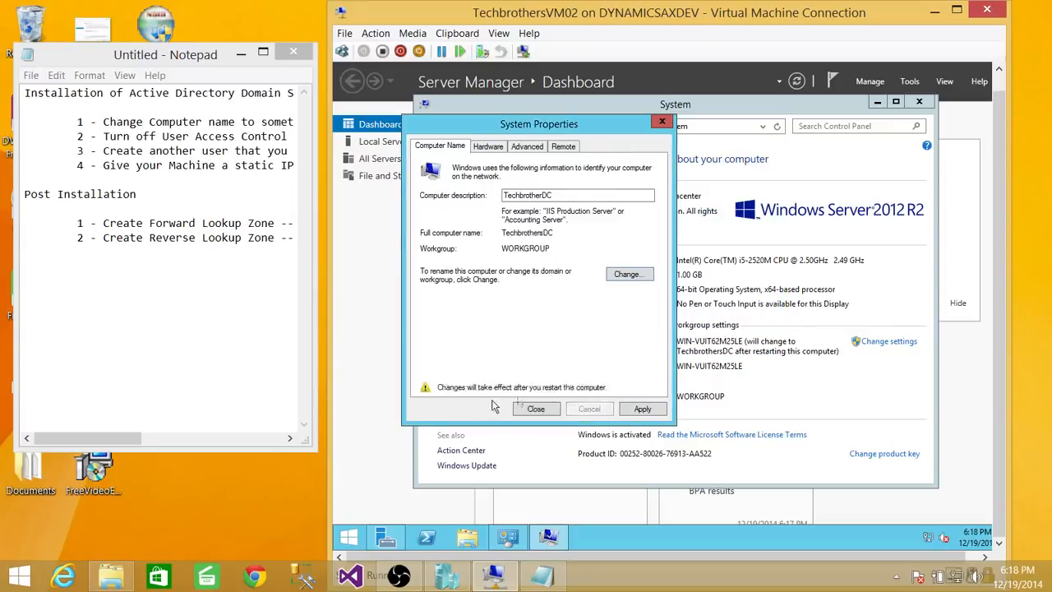
{"action": "left_click", "coordinate": [536, 408]}
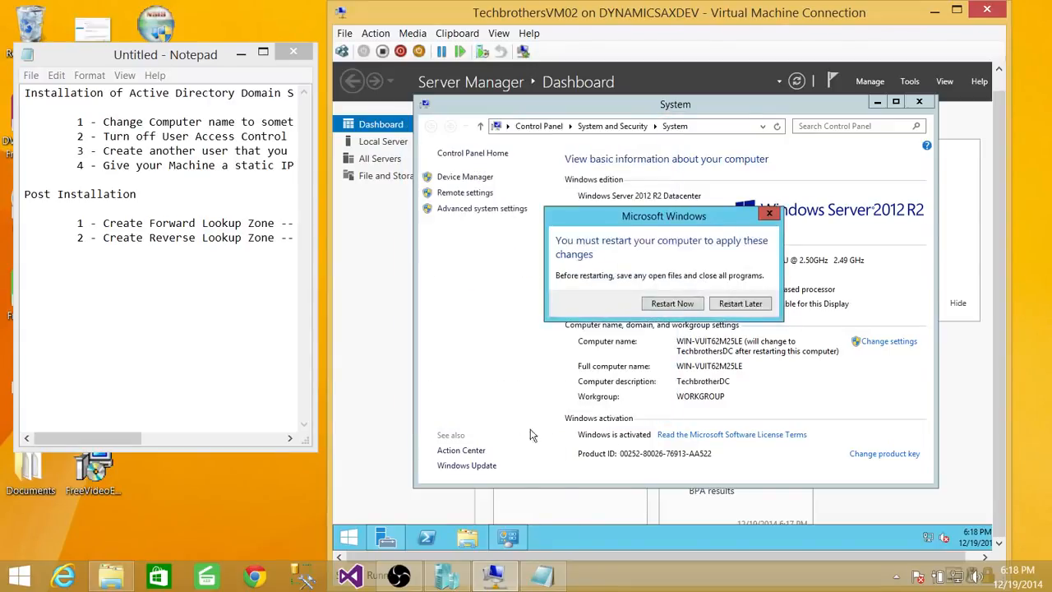
{"action": "left_click", "coordinate": [672, 304]}
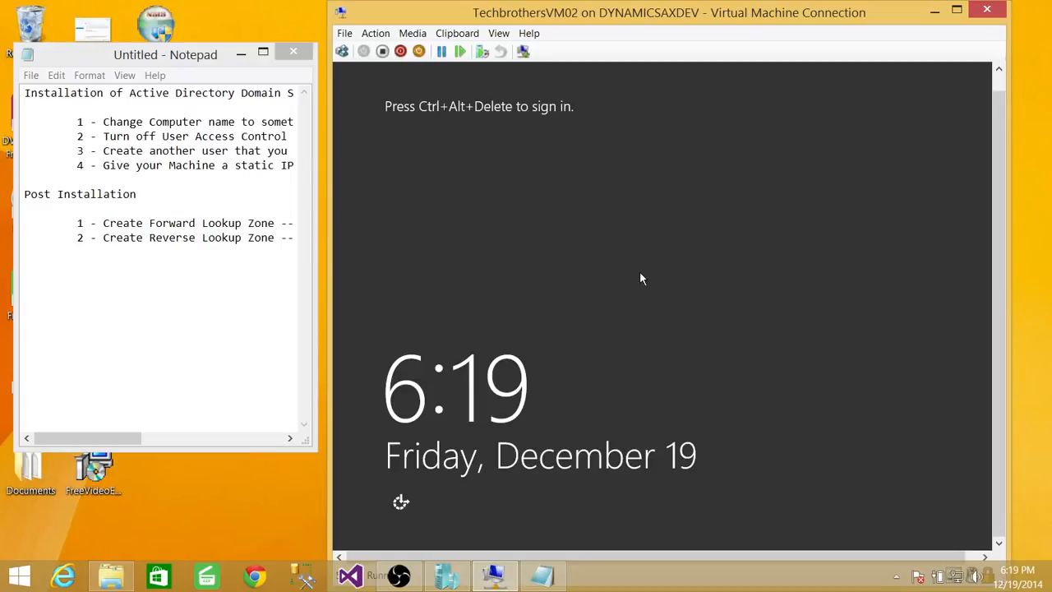
Step: Sign back in to the restarted server as Administrator by entering the account password
{"action": "left_click", "coordinate": [342, 51]}
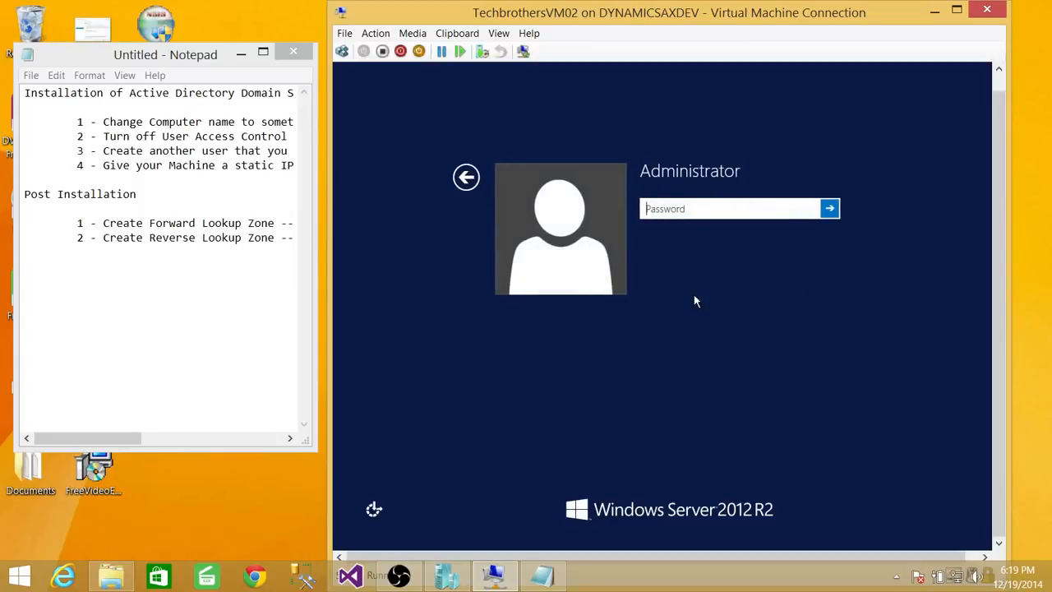
{"action": "type", "text": "*********"}
{"action": "key", "text": "Return"}
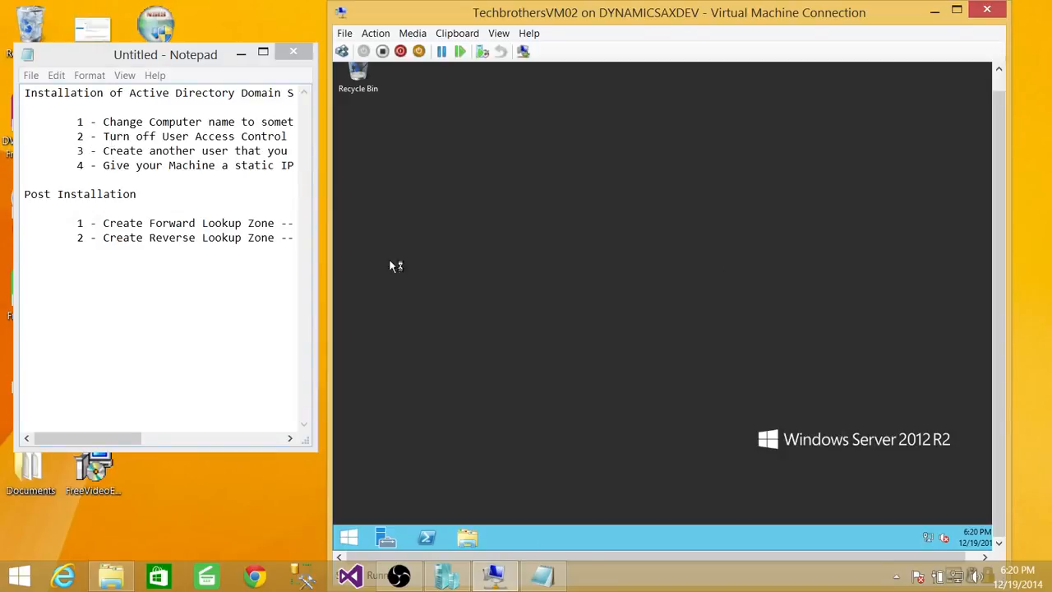
Step: Search the server for User, open User Accounts and set User Account Control to Never notify
{"action": "left_click", "coordinate": [349, 537]}
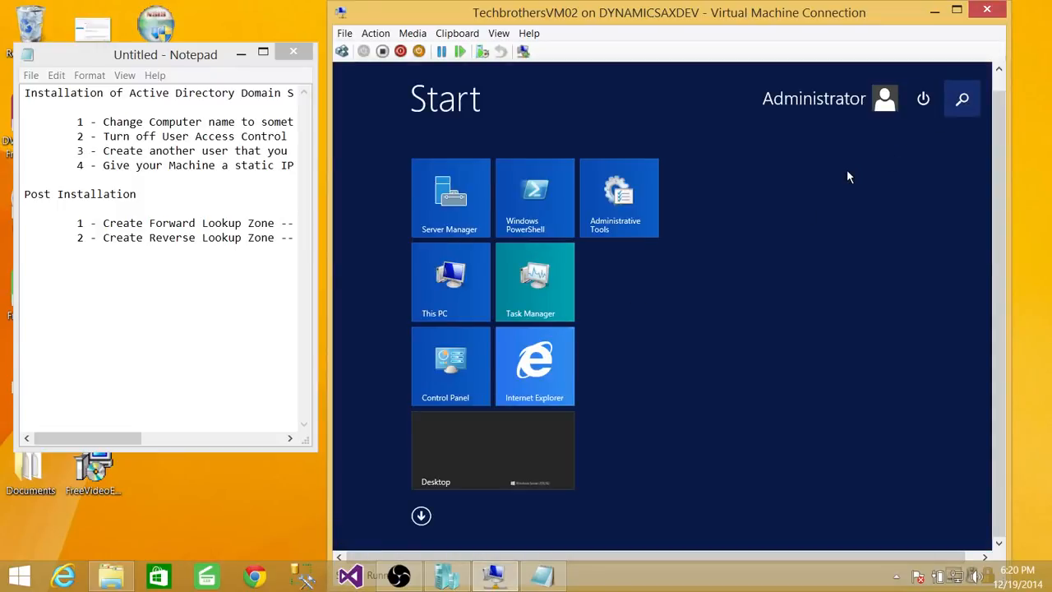
{"action": "type", "text": "User"}
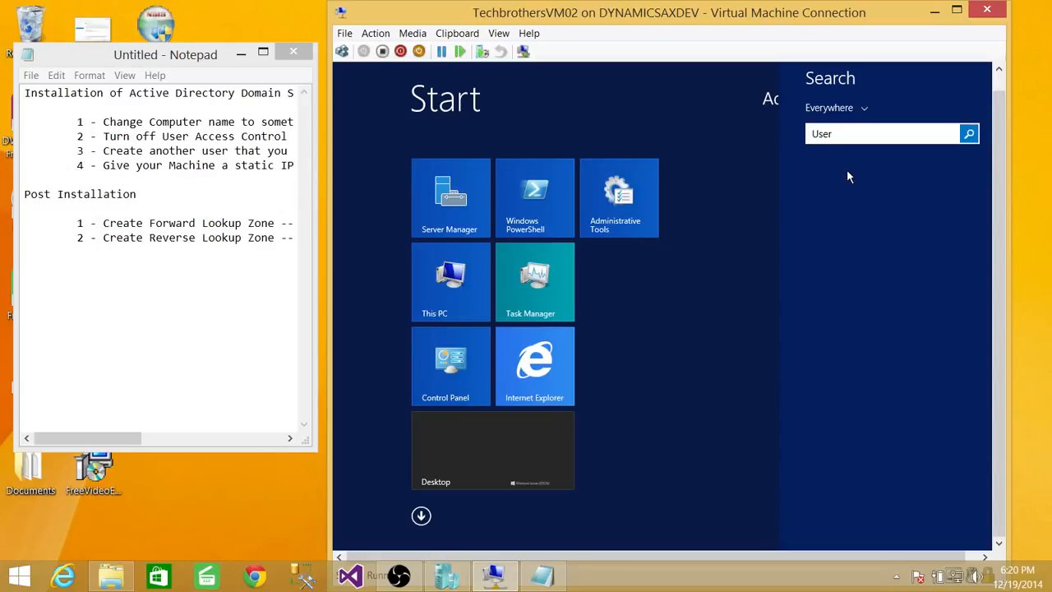
{"action": "key", "text": "Return"}
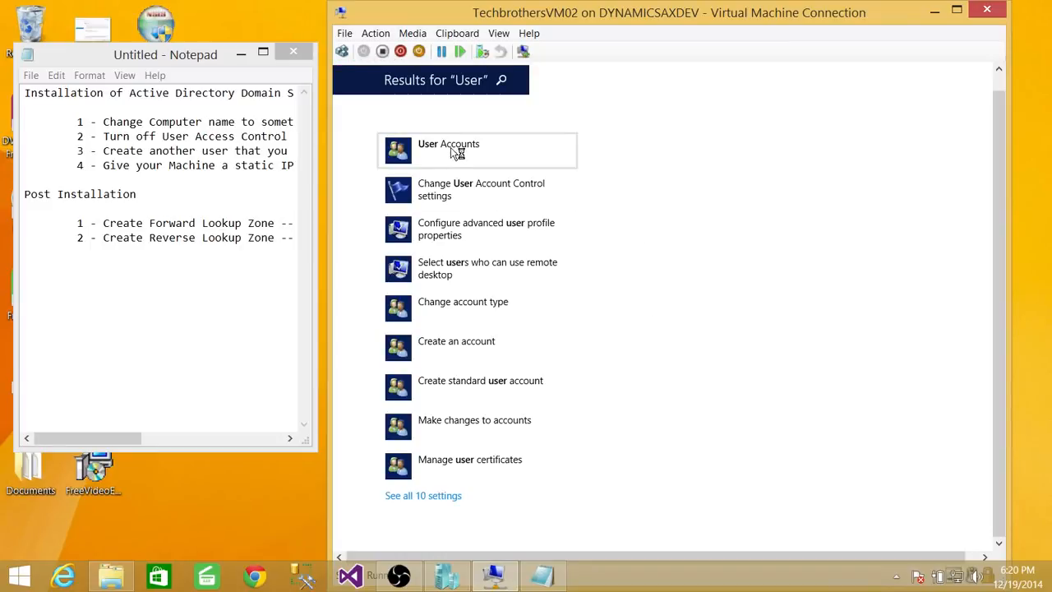
{"action": "left_click", "coordinate": [456, 147]}
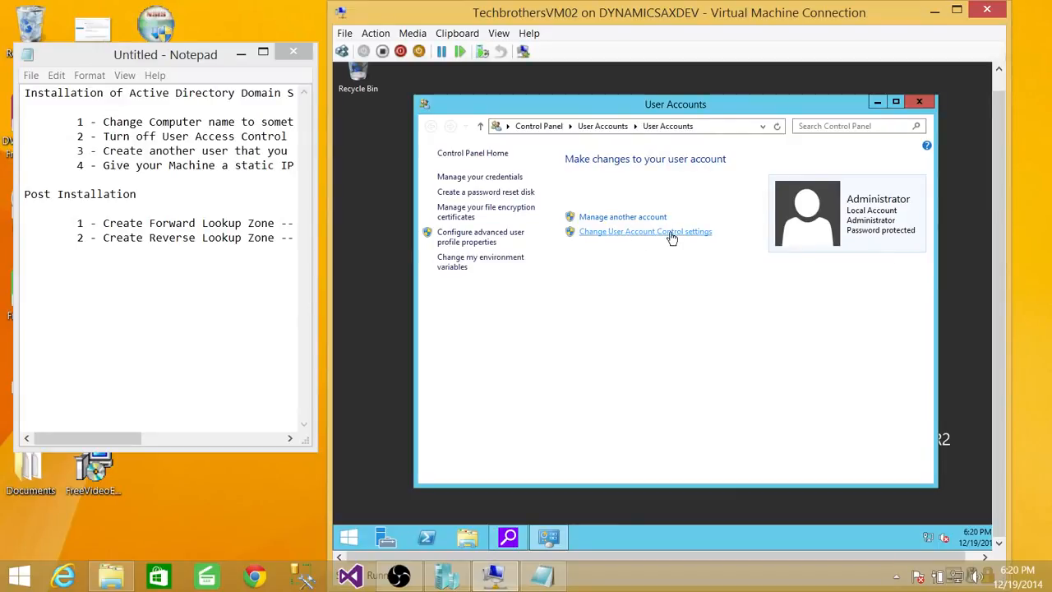
{"action": "left_click", "coordinate": [673, 238]}
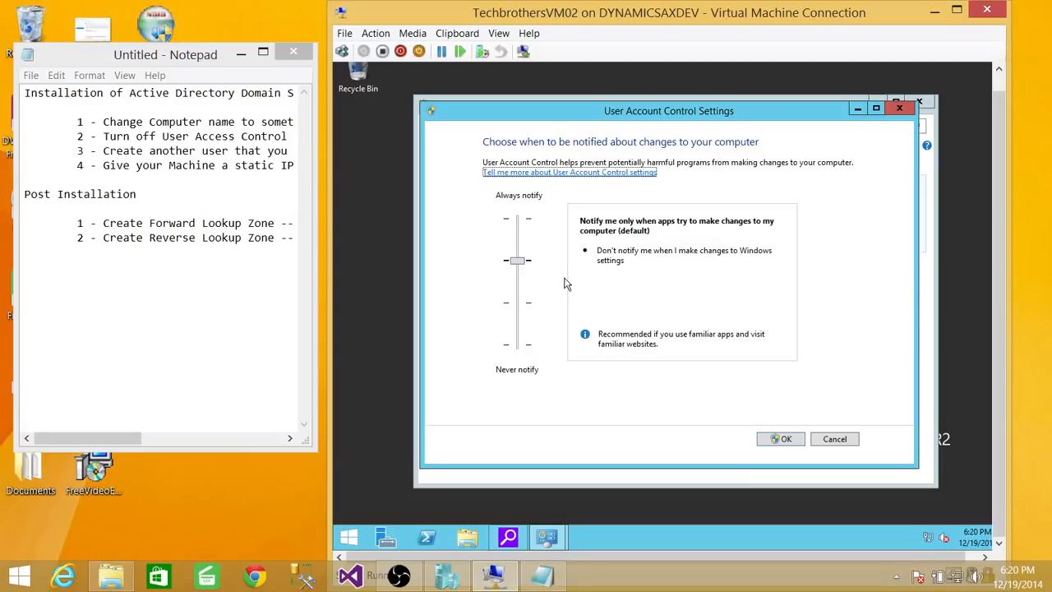
{"action": "left_click", "coordinate": [519, 281]}
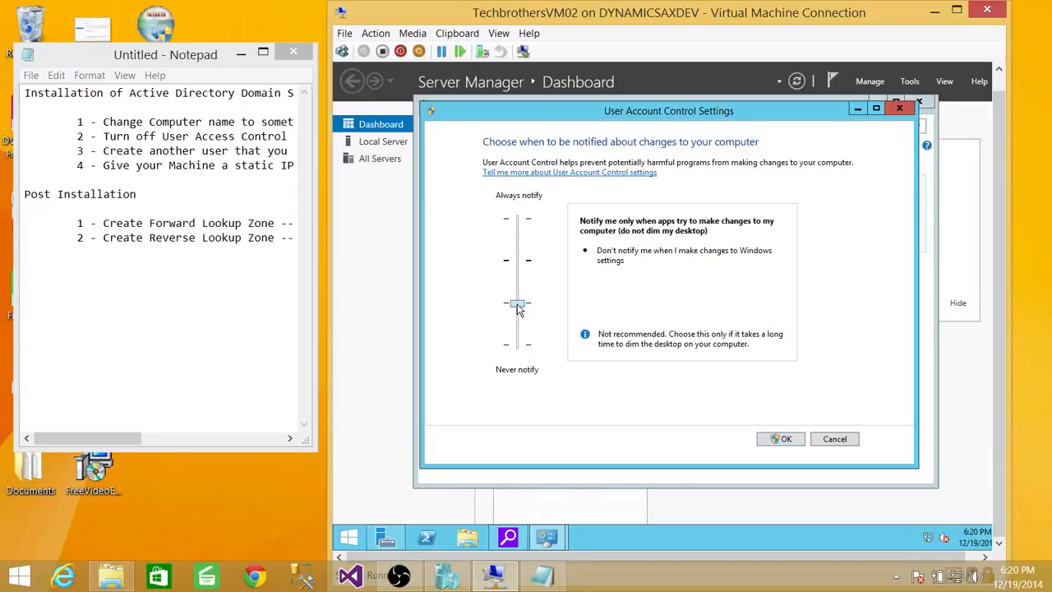
{"action": "left_click_drag", "start_coordinate": [518, 309], "coordinate": [517, 346]}
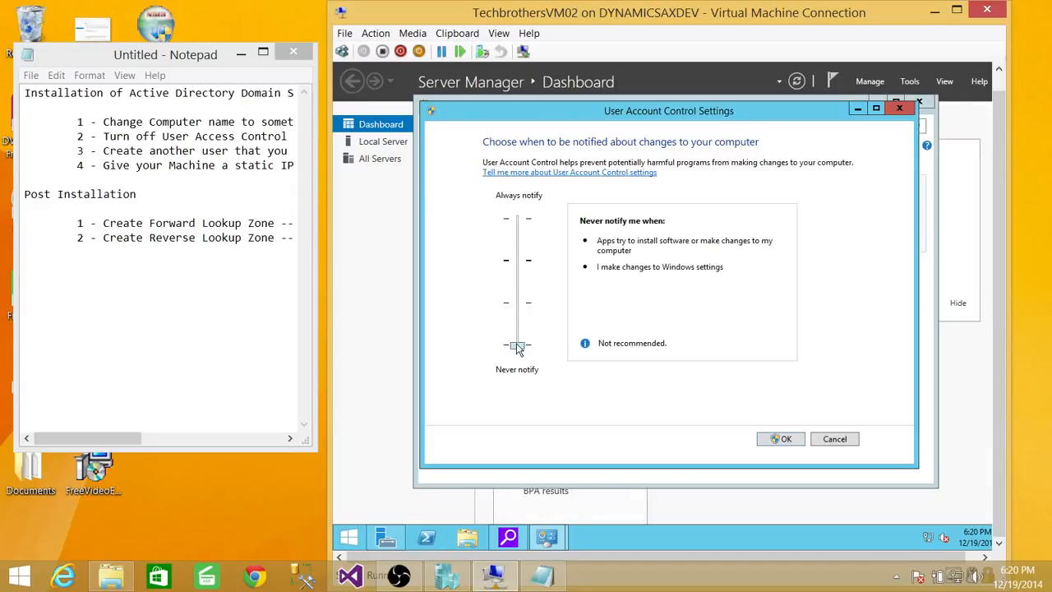
{"action": "left_click", "coordinate": [783, 440]}
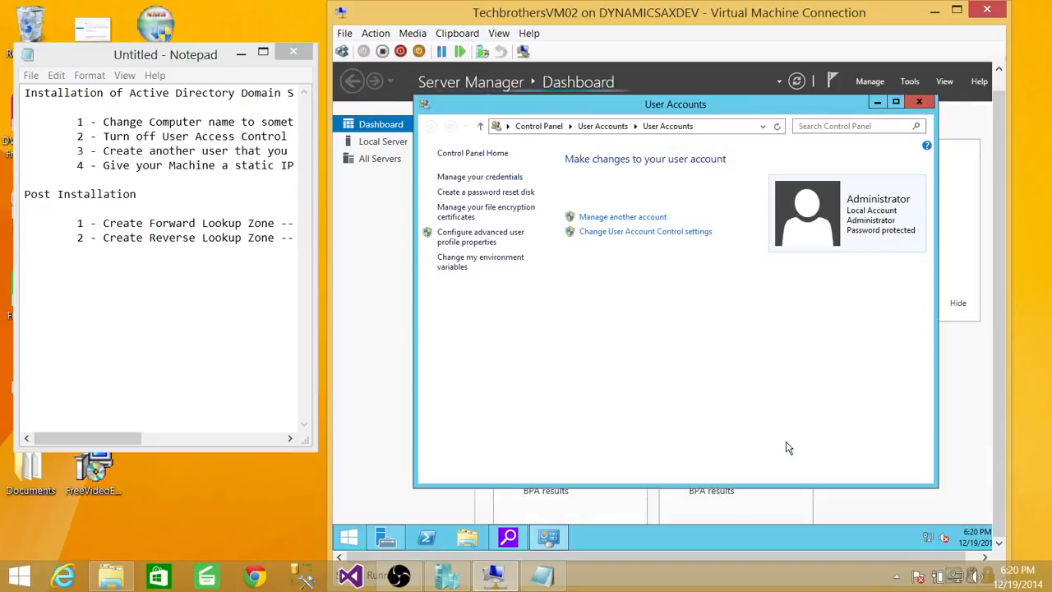
{"action": "left_click", "coordinate": [916, 102]}
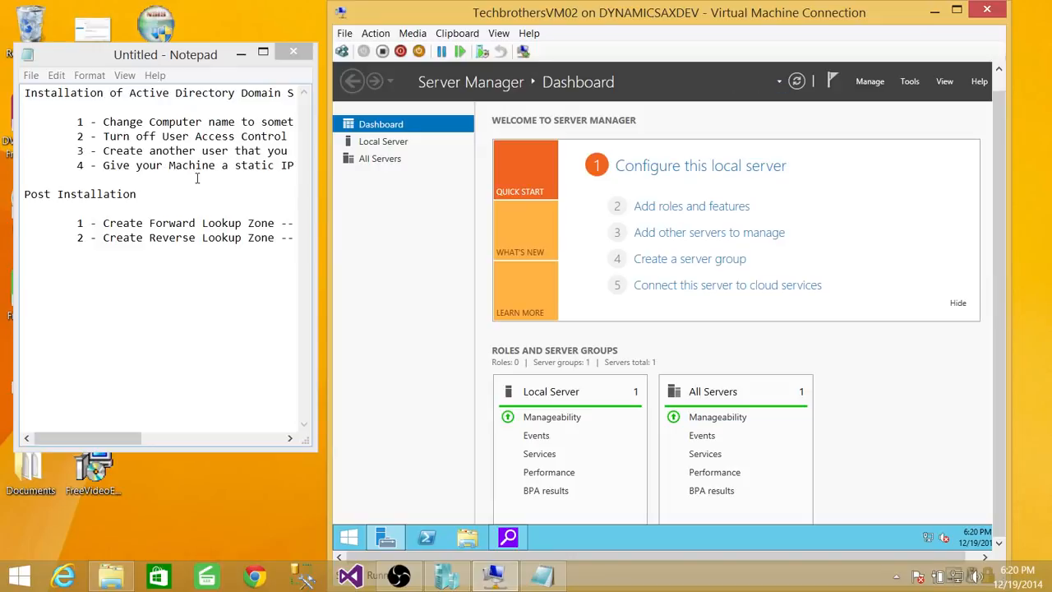
Step: Open the Internet Protocol Version 4 (TCP/IPv4) properties of the virtual machine's Ethernet adapter
{"action": "left_click", "coordinate": [171, 176]}
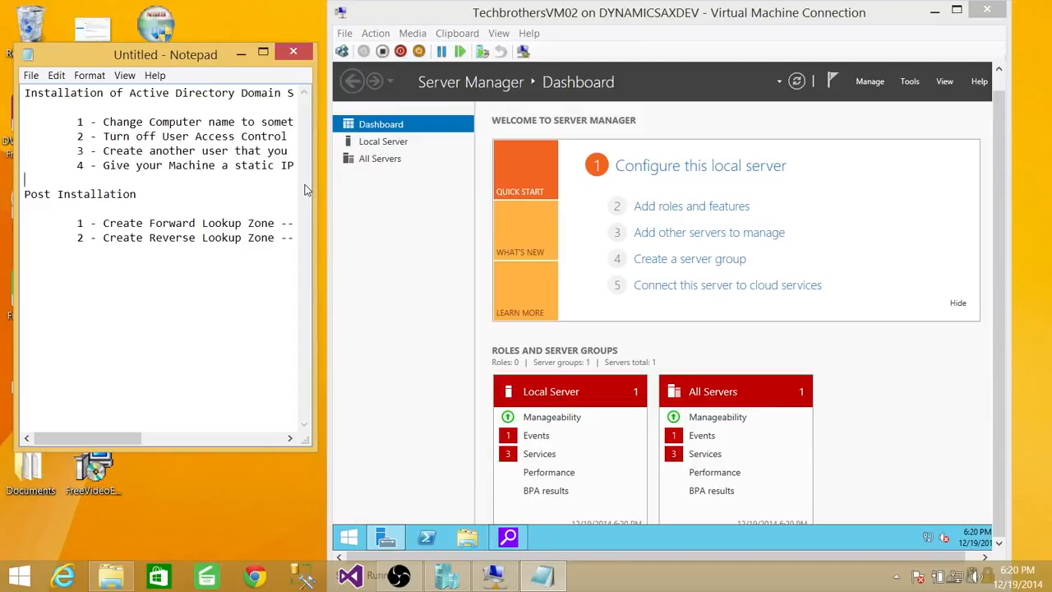
{"action": "right_click", "coordinate": [933, 538]}
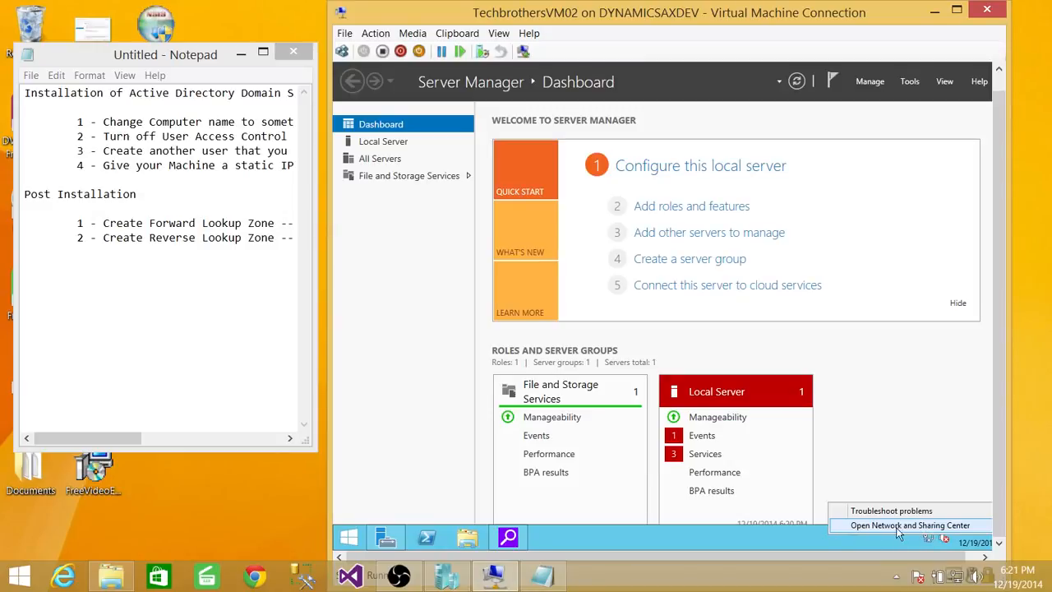
{"action": "left_click", "coordinate": [928, 527]}
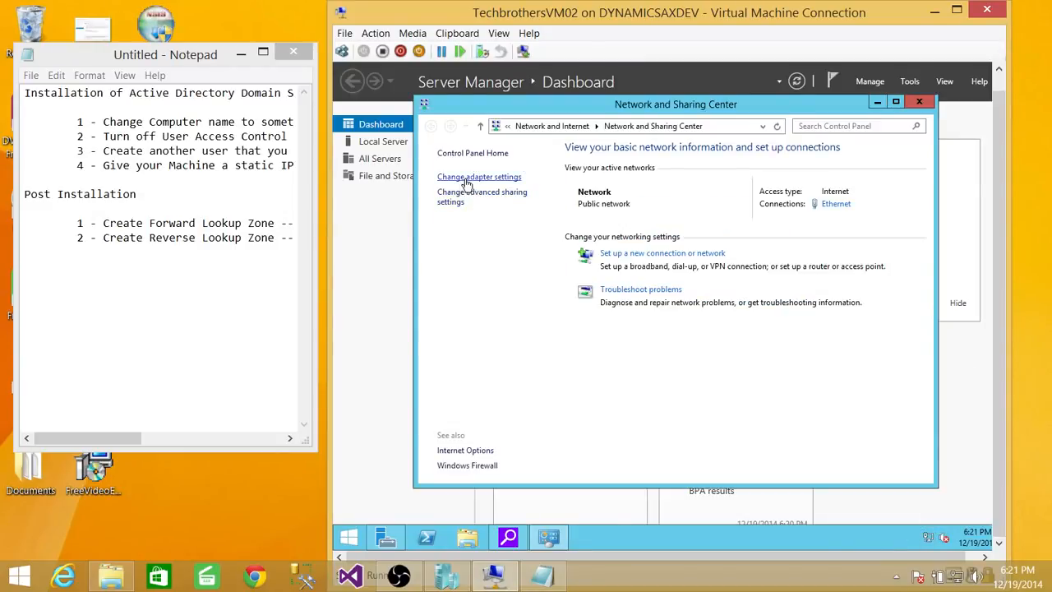
{"action": "left_click", "coordinate": [478, 178]}
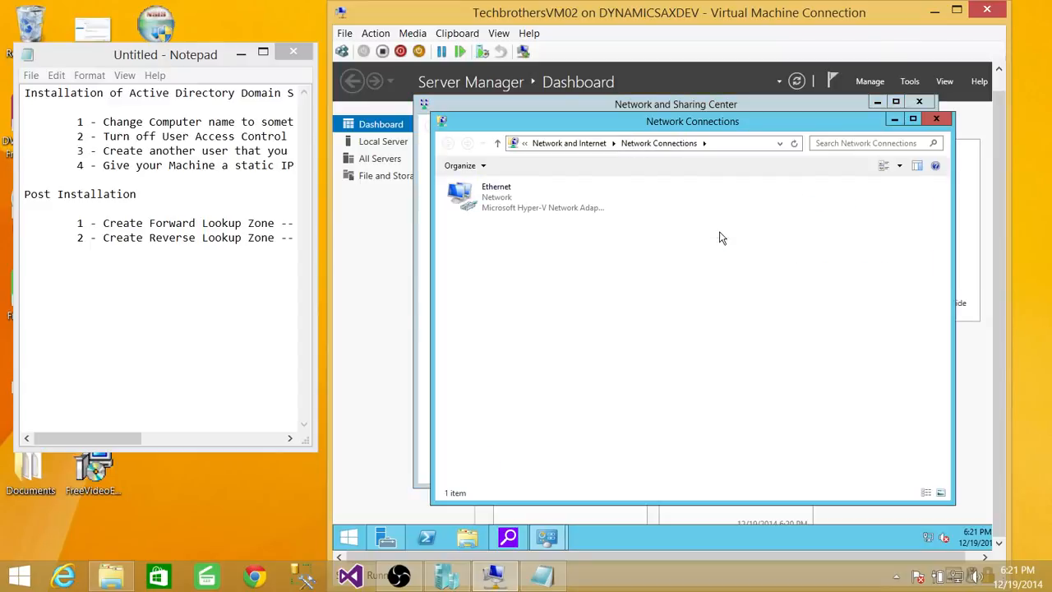
{"action": "left_click", "coordinate": [503, 197]}
{"action": "right_click", "coordinate": [507, 196]}
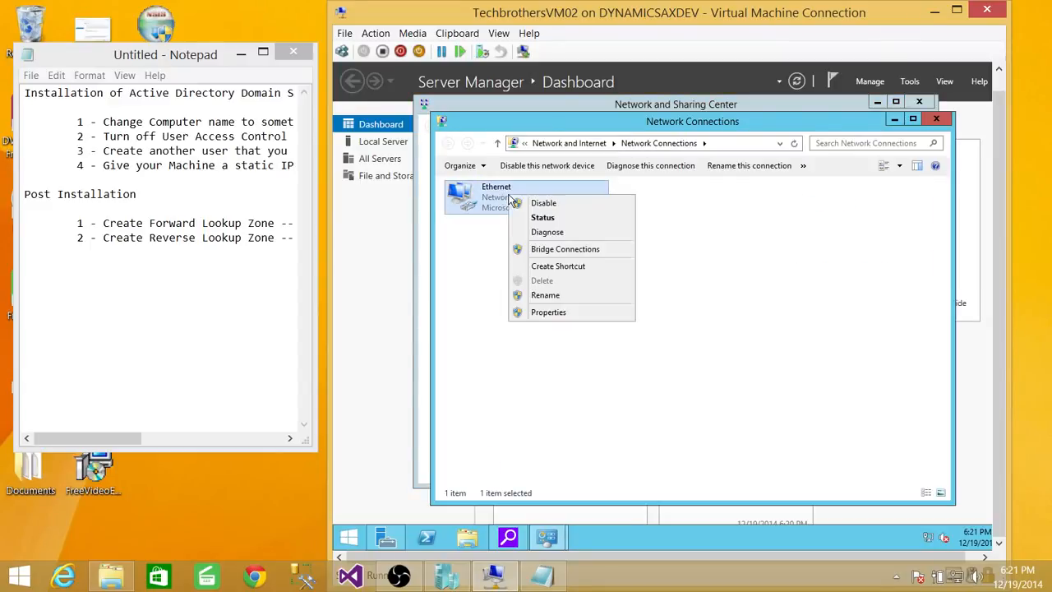
{"action": "left_click", "coordinate": [557, 314]}
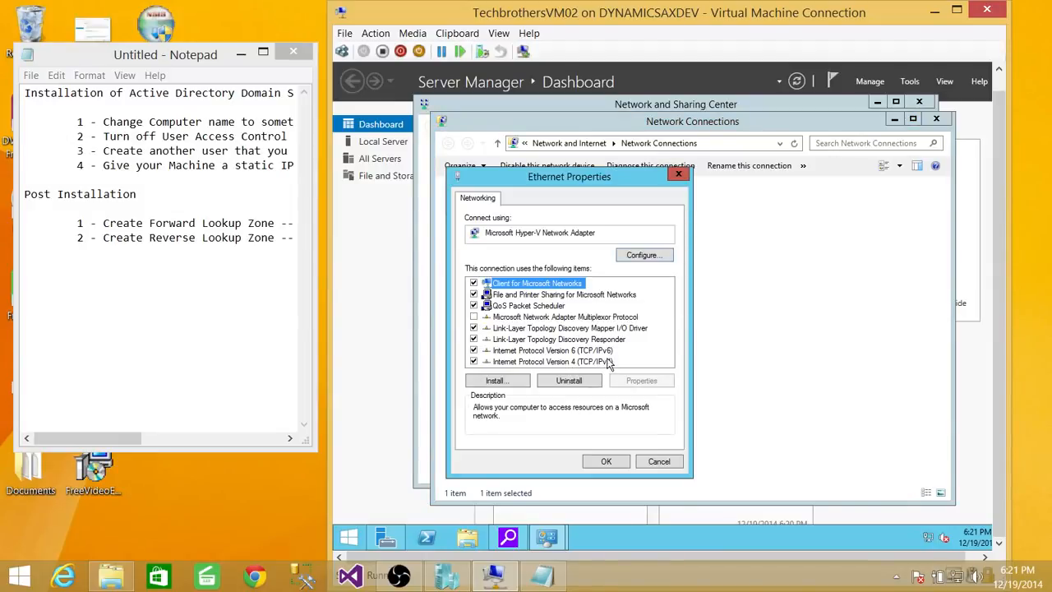
{"action": "left_click", "coordinate": [611, 362]}
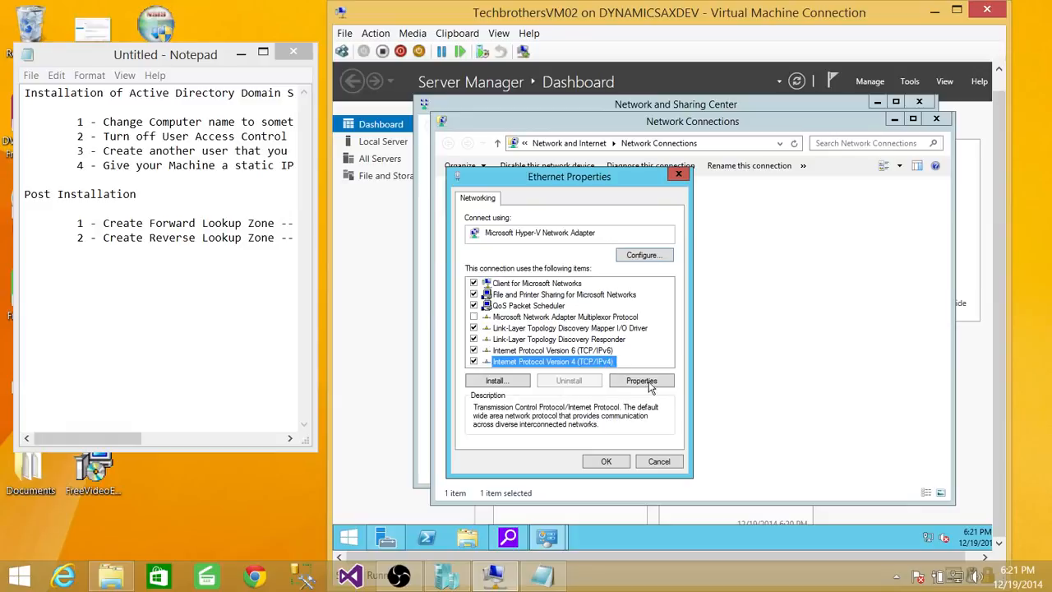
{"action": "left_click", "coordinate": [645, 381]}
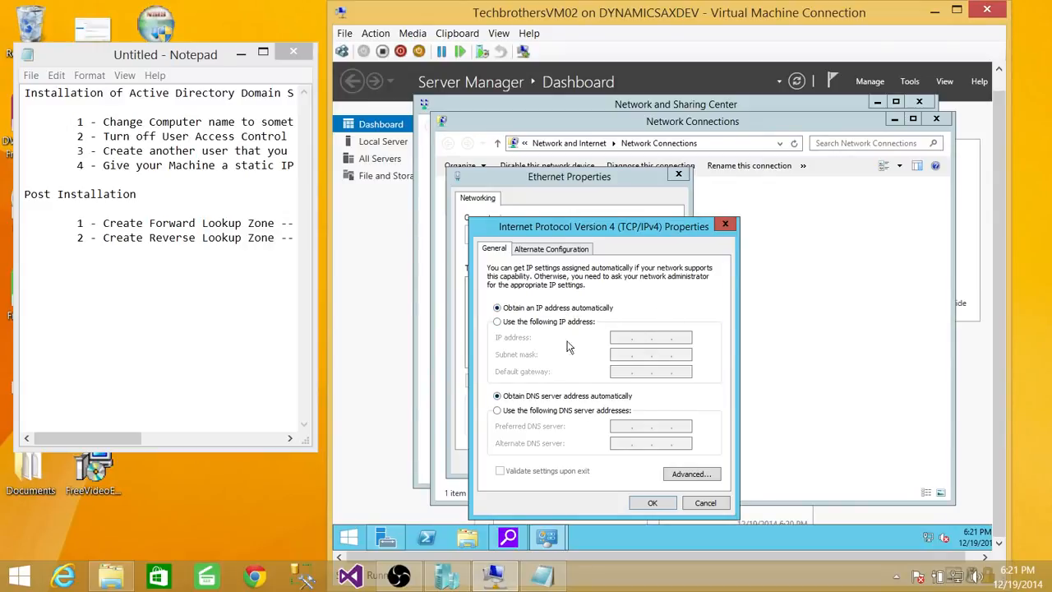
Step: Set static IP 192.168.1.35, subnet mask 255.255.255.0, default gateway 192.168.1.254 and preferred and alternate DNS servers; save and close the network windows
{"action": "left_click", "coordinate": [497, 323]}
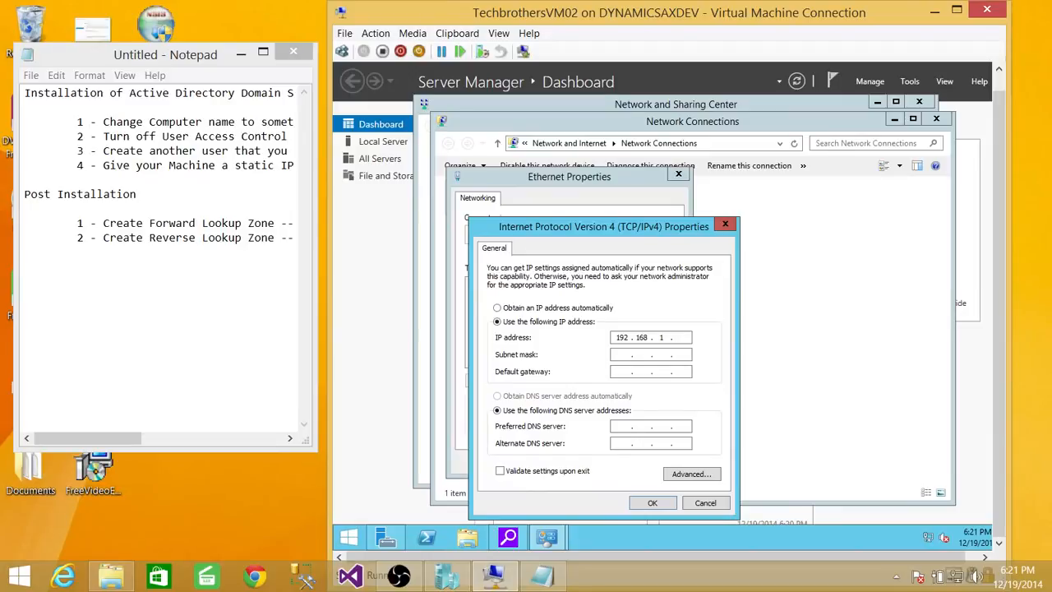
{"action": "left_click", "coordinate": [624, 354]}
{"action": "type", "text": "8 . 8"}
{"action": "left_click", "coordinate": [641, 442]}
{"action": "type", "text": "8.."}
{"action": "left_click", "coordinate": [667, 443]}
{"action": "type", "text": "4 . 4"}
{"action": "left_click", "coordinate": [653, 503]}
{"action": "left_click", "coordinate": [606, 461]}
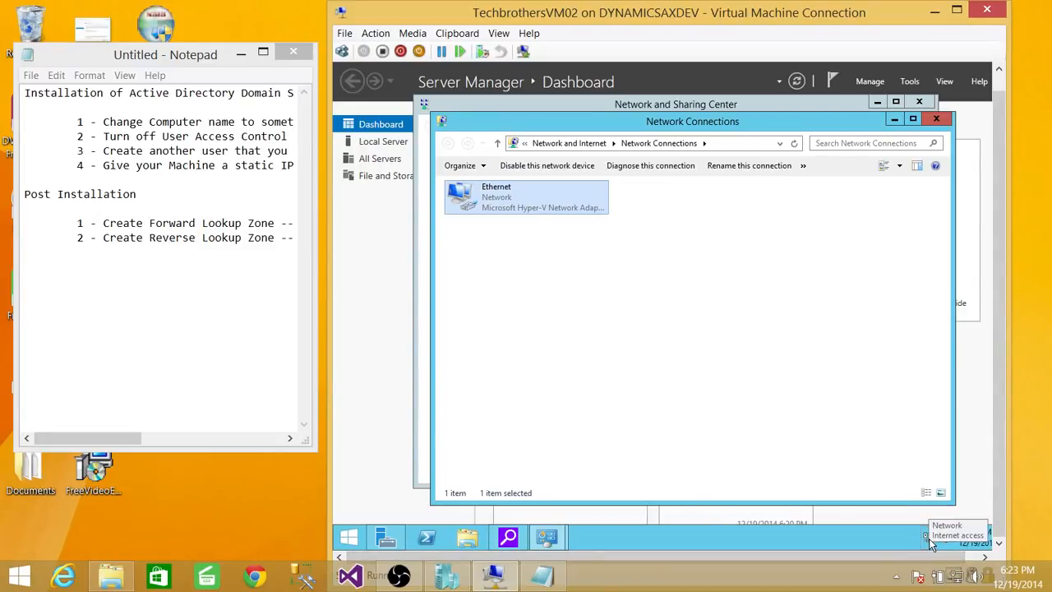
{"action": "left_click", "coordinate": [936, 119]}
{"action": "left_click", "coordinate": [920, 104]}
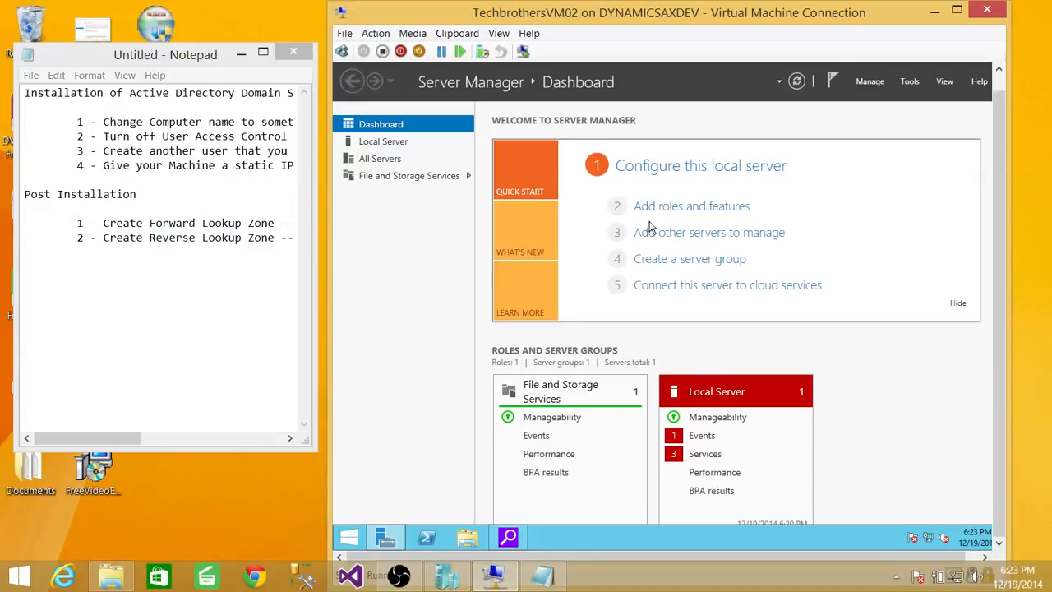
Step: Start adding roles and features to TechbrothersDC and select the Active Directory Domain Services role
{"action": "left_click", "coordinate": [719, 211]}
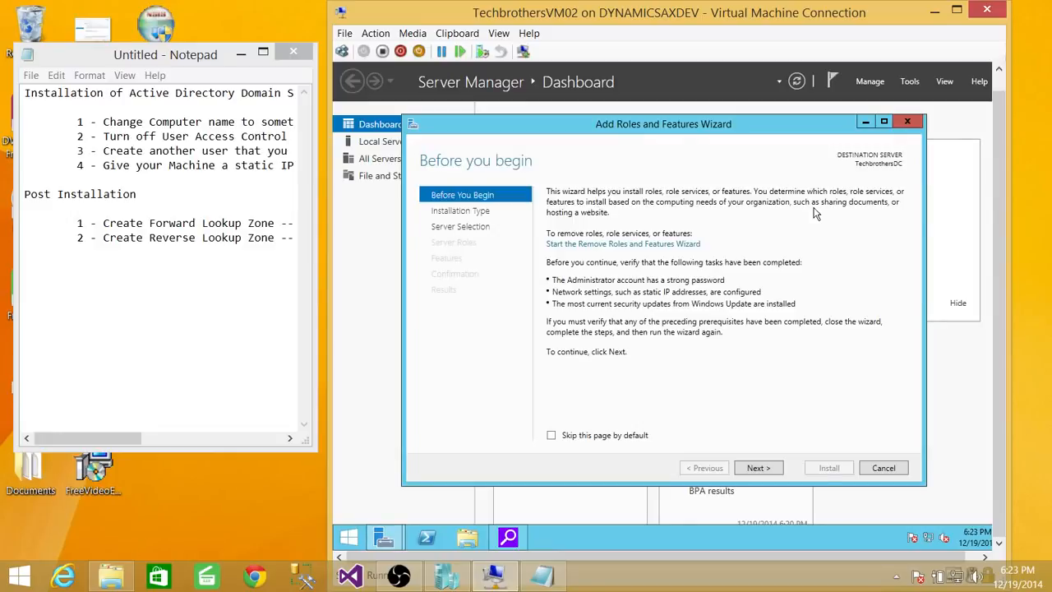
{"action": "left_click", "coordinate": [757, 469]}
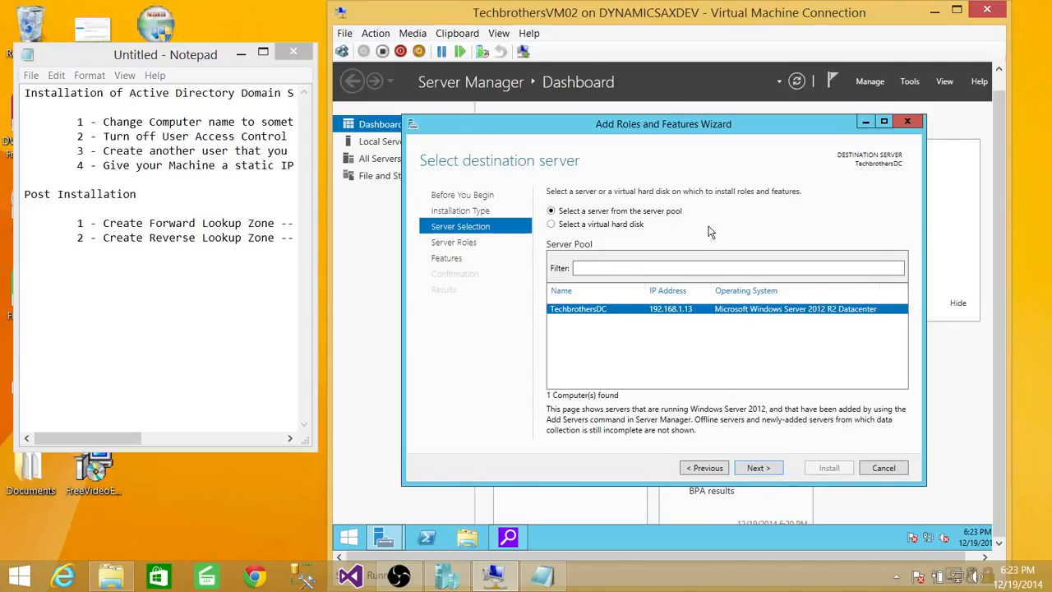
{"action": "left_click", "coordinate": [772, 467]}
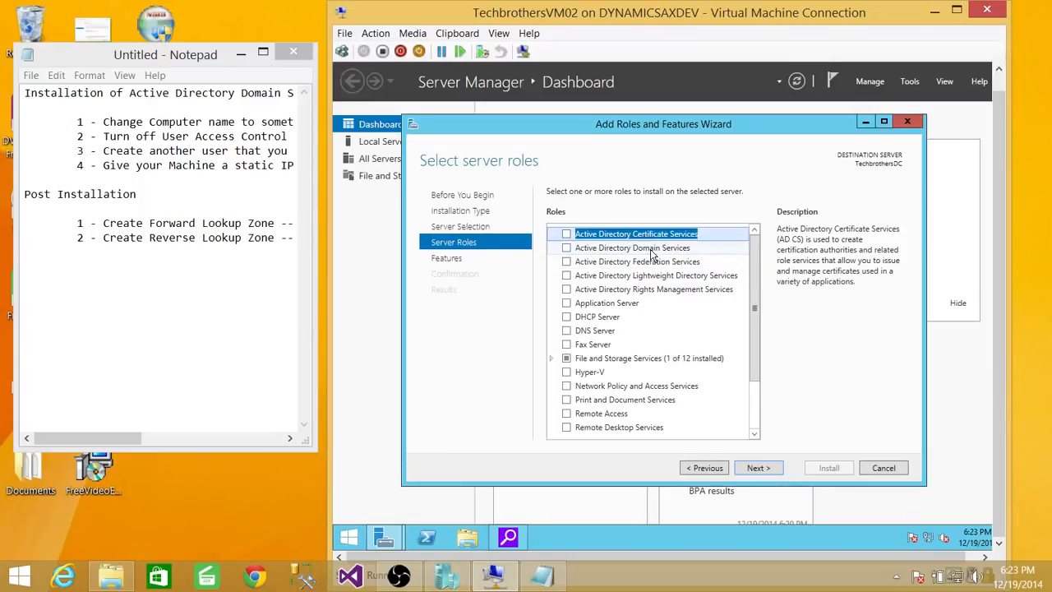
{"action": "left_click", "coordinate": [566, 250]}
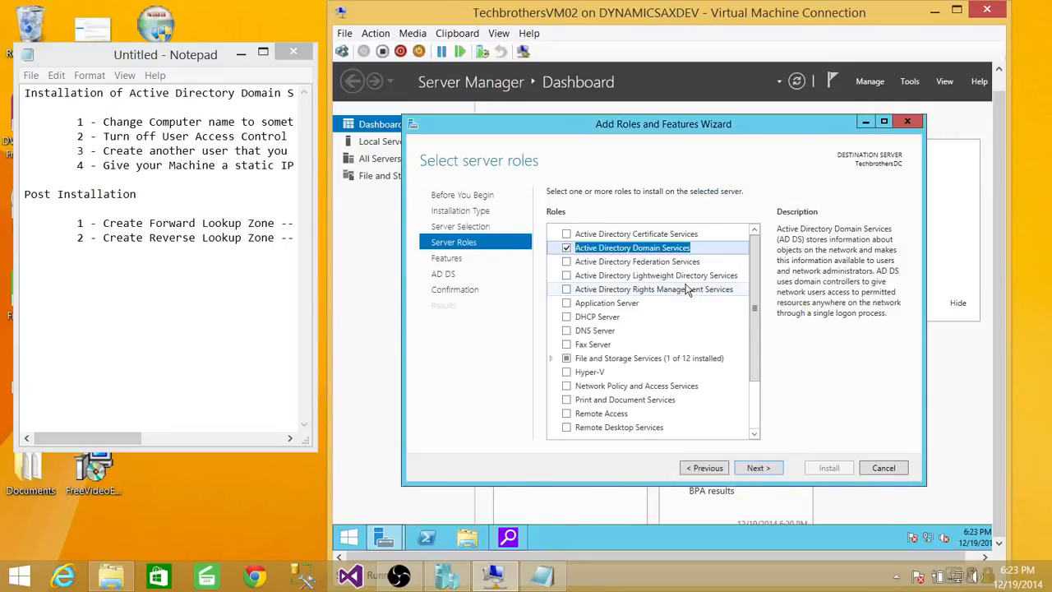
{"action": "left_click", "coordinate": [758, 468]}
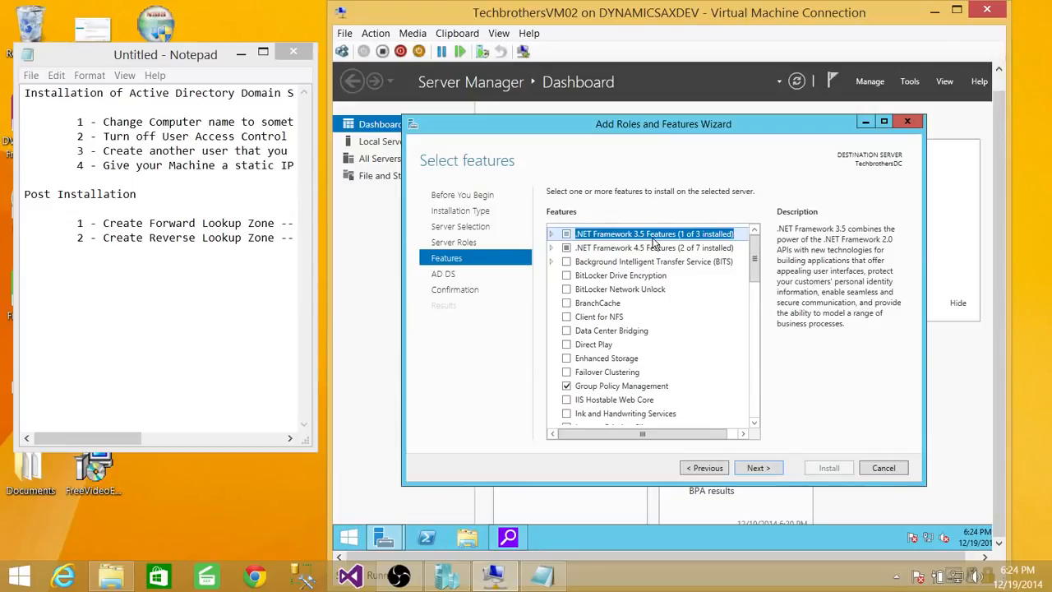
Step: Include HTTP Activation with its required features and Non-HTTP Activation under .NET Framework 3.5 Features
{"action": "left_click", "coordinate": [551, 234]}
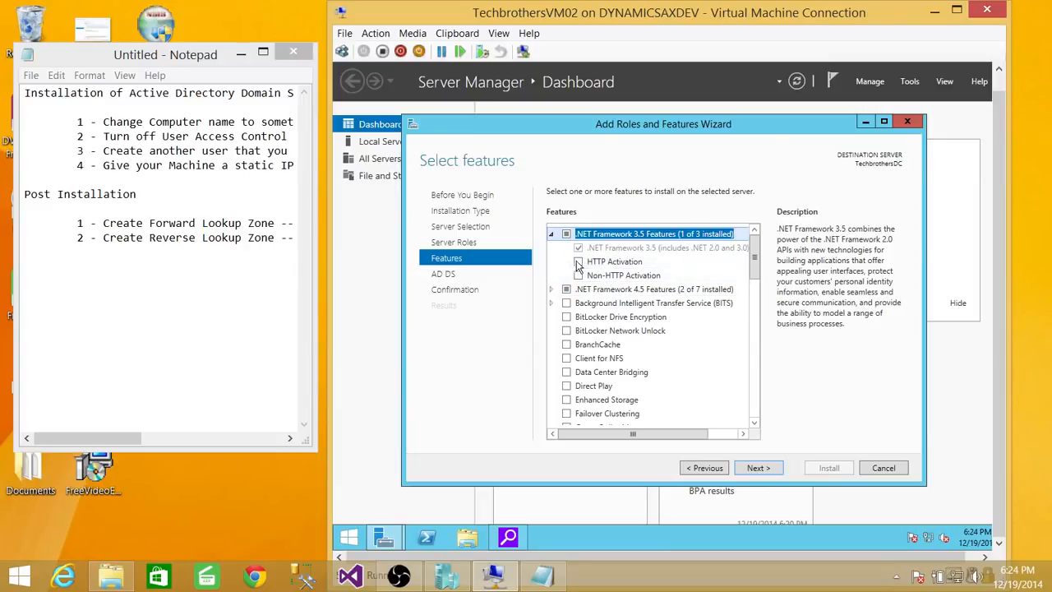
{"action": "left_click", "coordinate": [579, 262]}
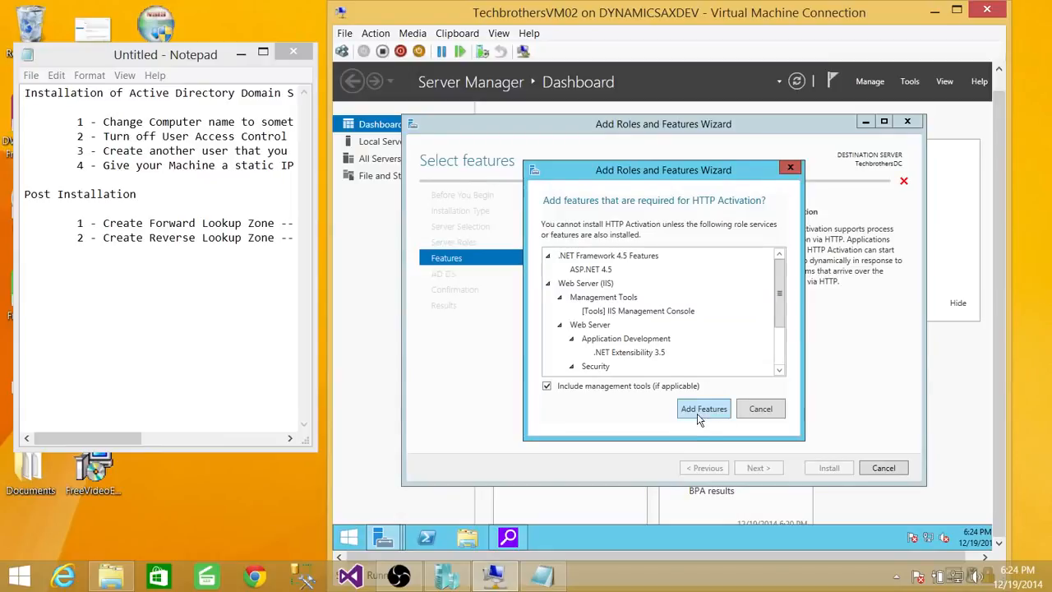
{"action": "left_click", "coordinate": [701, 415]}
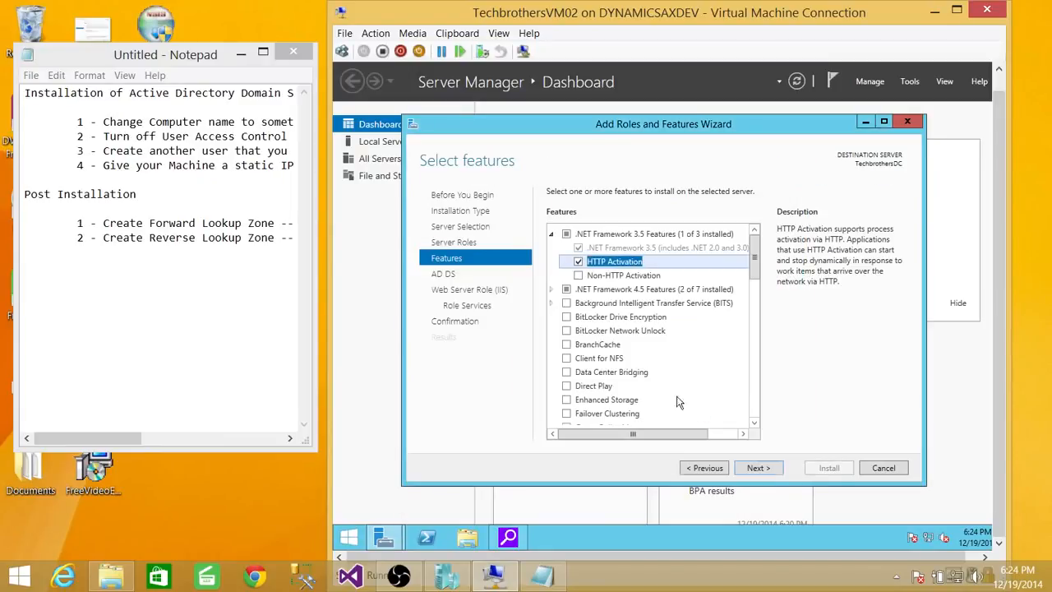
{"action": "left_click", "coordinate": [579, 276]}
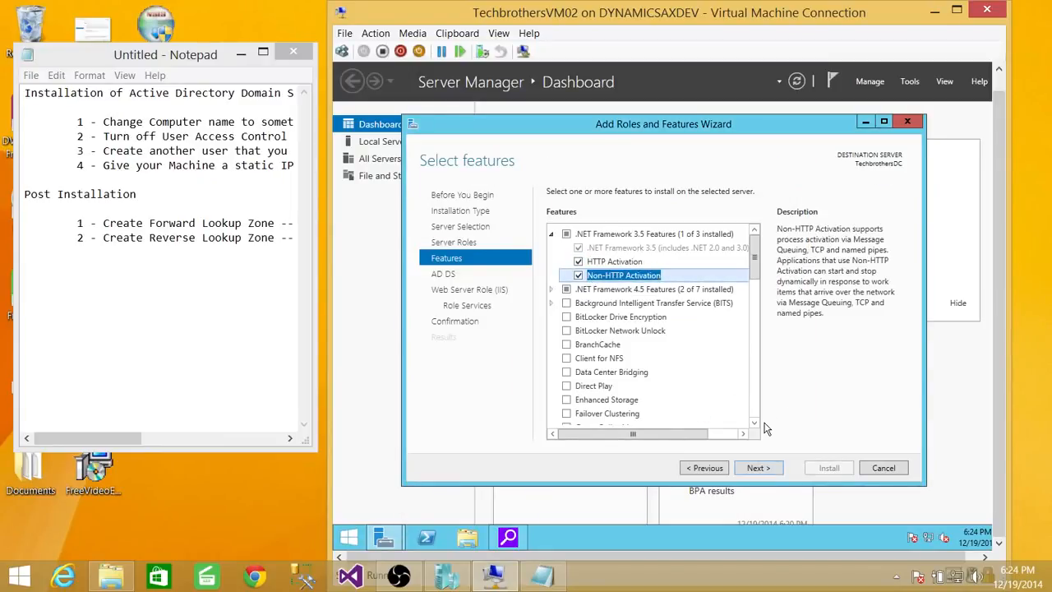
{"action": "left_click", "coordinate": [757, 468]}
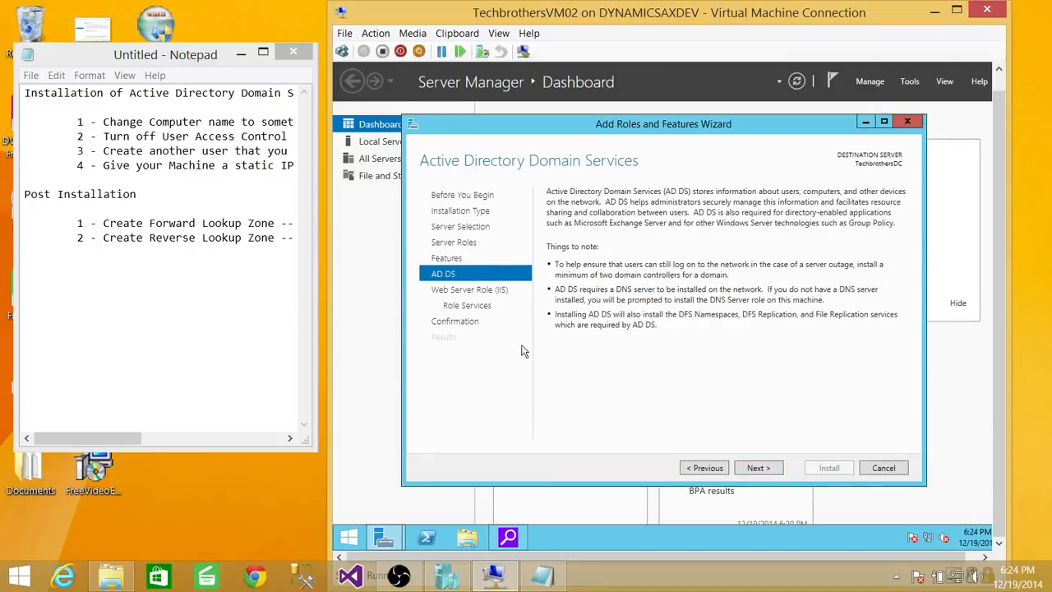
Step: Accept the default AD DS and Web Server (IIS) role services, install the selections and close the wizard once finished
{"action": "left_click", "coordinate": [758, 467]}
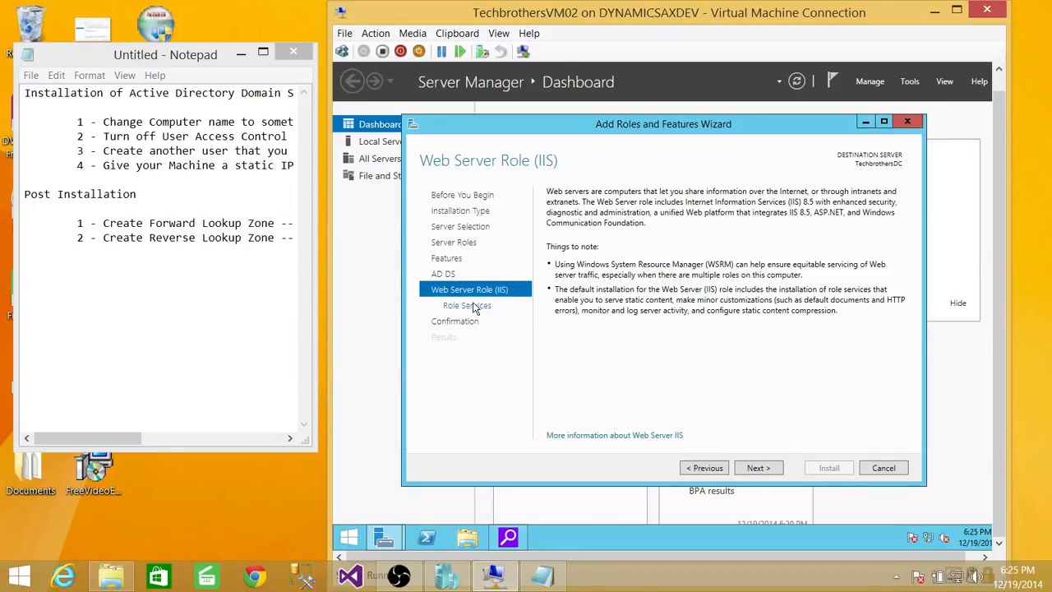
{"action": "left_click", "coordinate": [759, 470]}
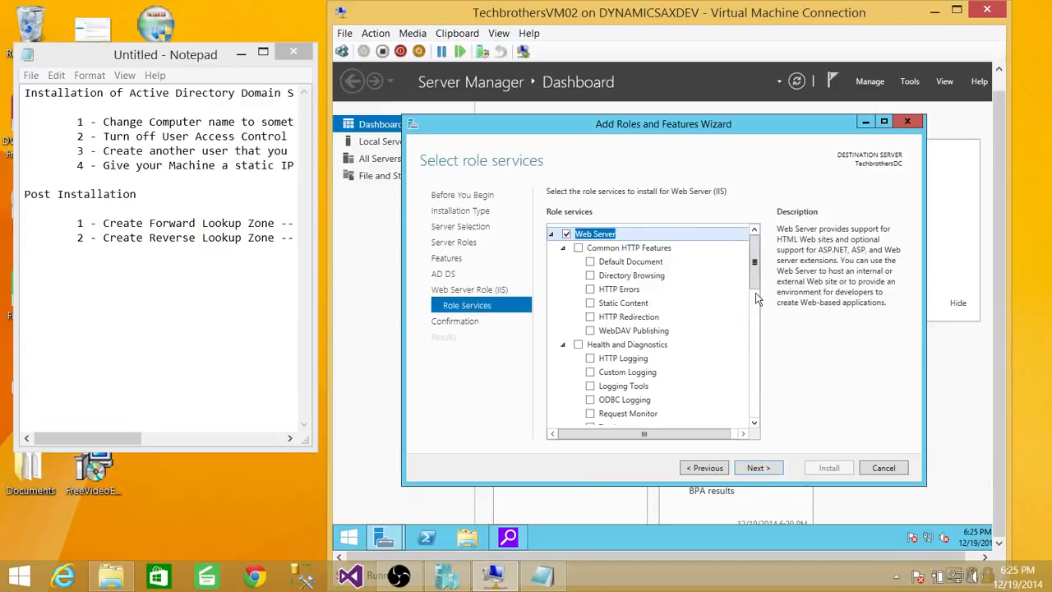
{"action": "left_click", "coordinate": [760, 469]}
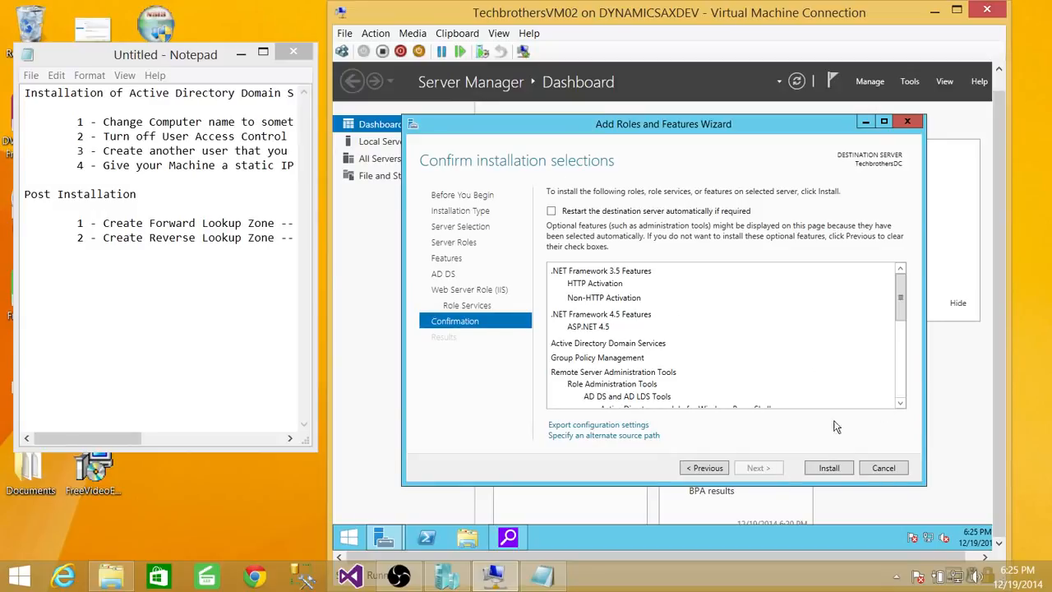
{"action": "left_click", "coordinate": [830, 470]}
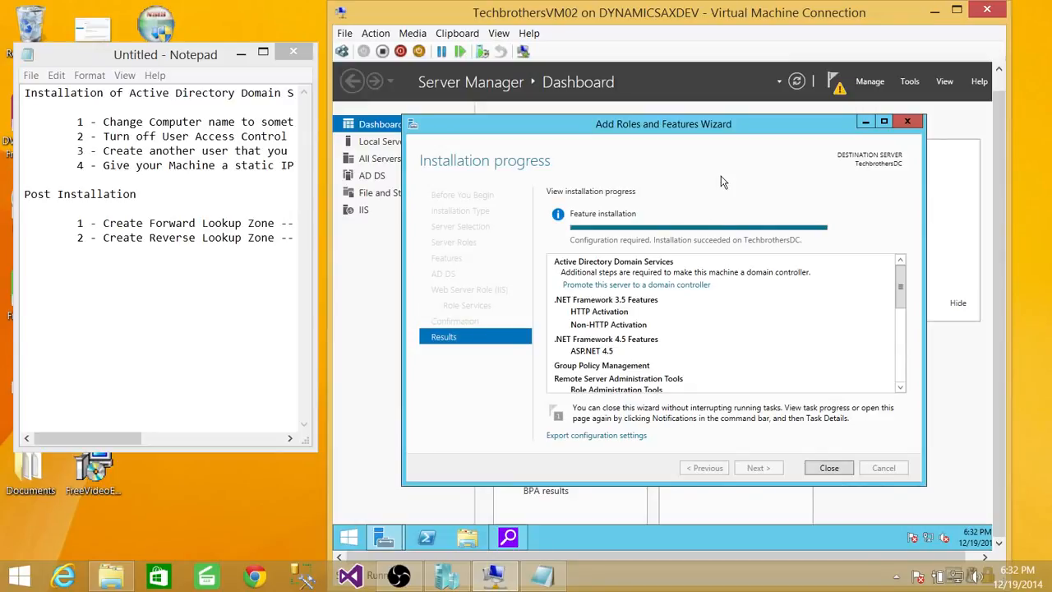
{"action": "left_click", "coordinate": [829, 467]}
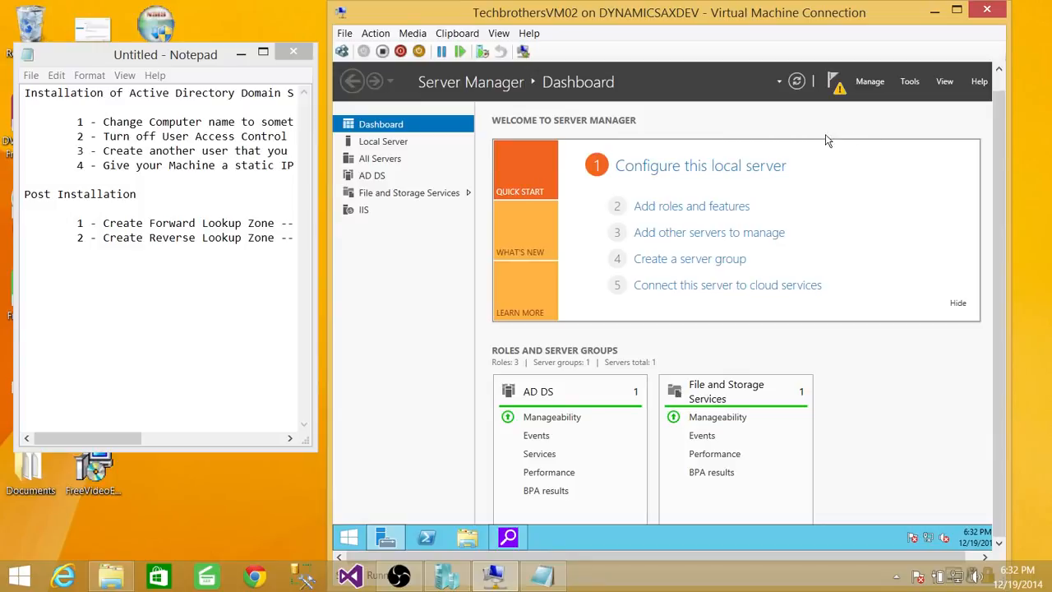
Step: Start promoting the server to a domain controller, adding a new forest with the root domain name Techbrothers.local
{"action": "left_click", "coordinate": [841, 91]}
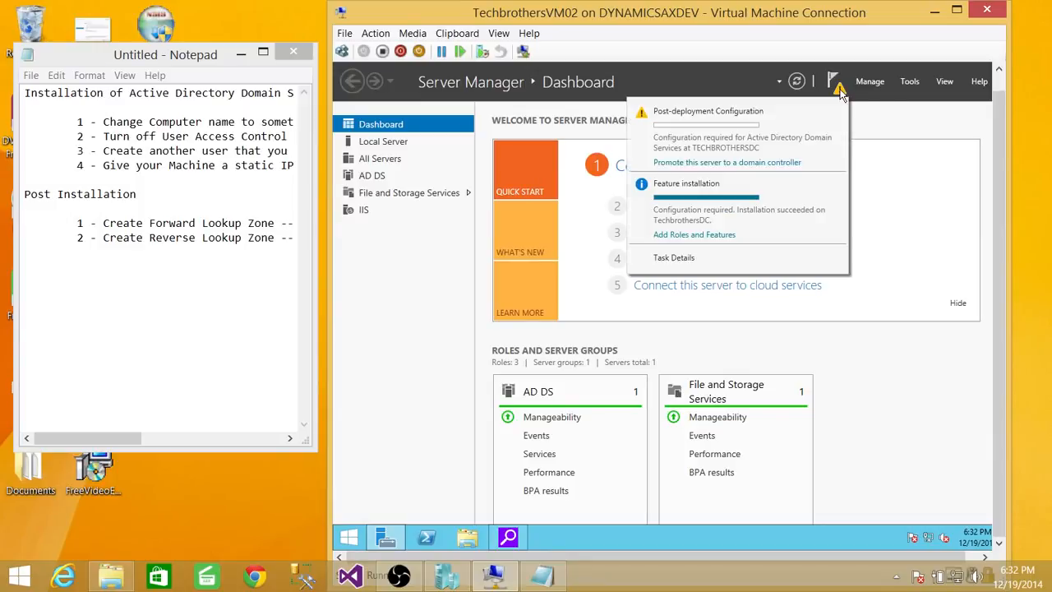
{"action": "left_click", "coordinate": [763, 164]}
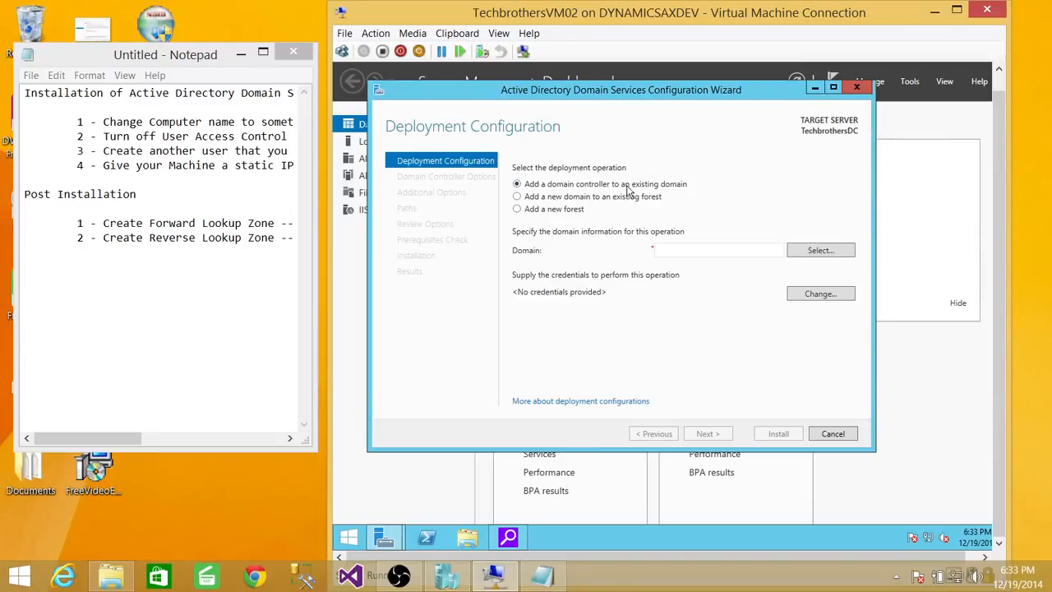
{"action": "left_click", "coordinate": [517, 209]}
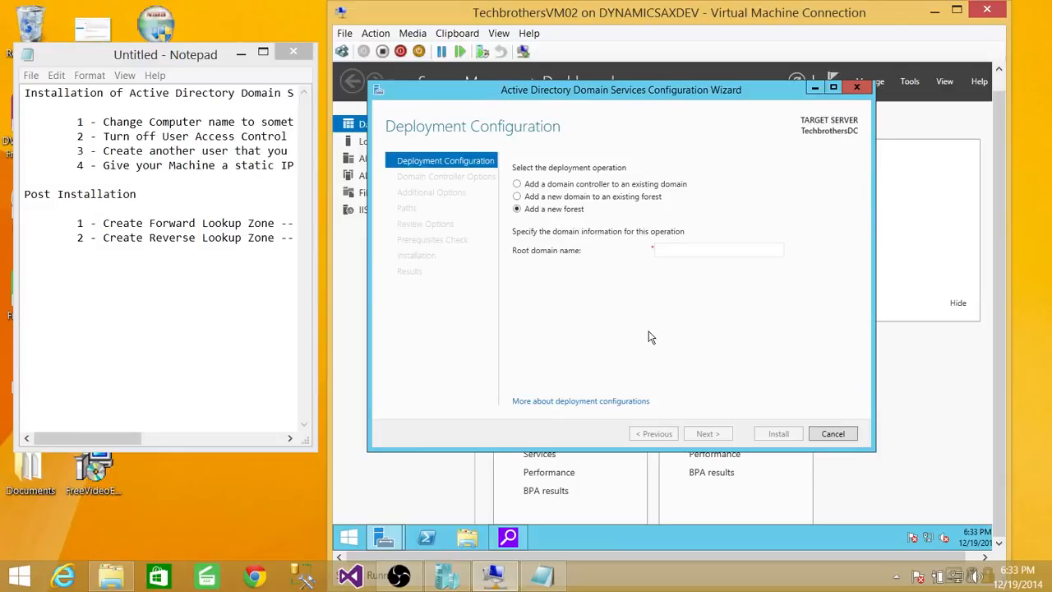
{"action": "left_click", "coordinate": [689, 250]}
{"action": "type", "text": "Techbro"}
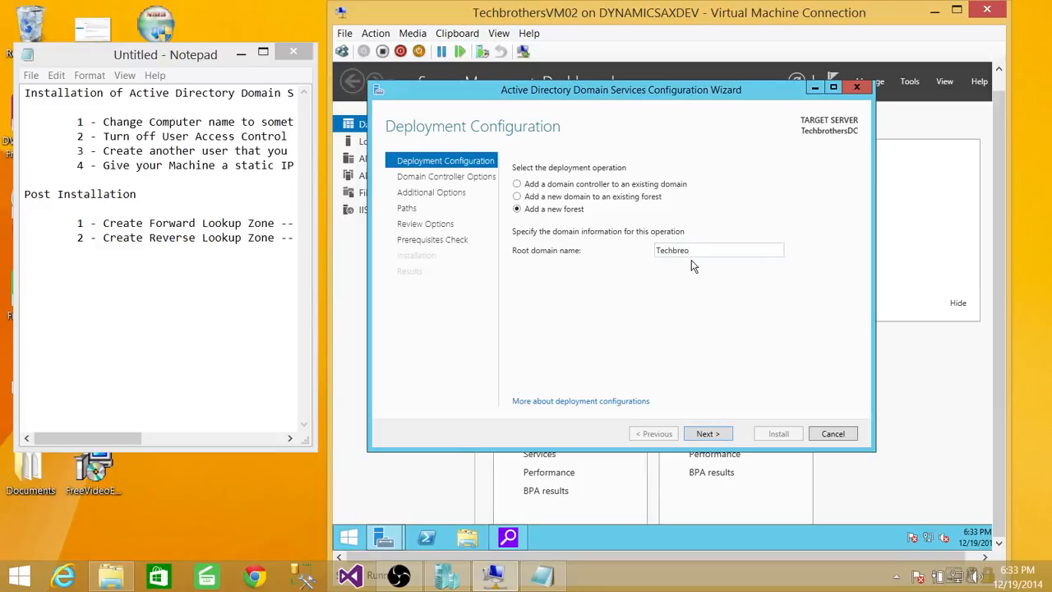
{"action": "type", "text": "thers.com"}
{"action": "key", "text": "BackSpace"}
{"action": "key", "text": "BackSpace"}
{"action": "key", "text": "BackSpace"}
{"action": "type", "text": "local"}
{"action": "left_click", "coordinate": [708, 434]}
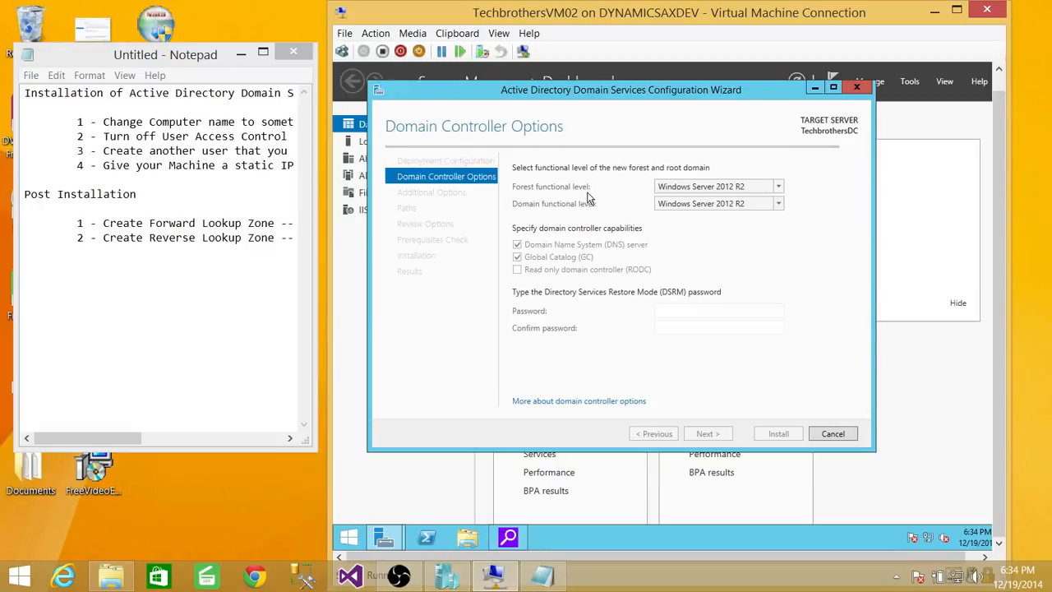
Step: Keep the forest functional level at Windows Server 2012 R2 and enter and confirm the Directory Services Restore Mode password
{"action": "left_click", "coordinate": [780, 187]}
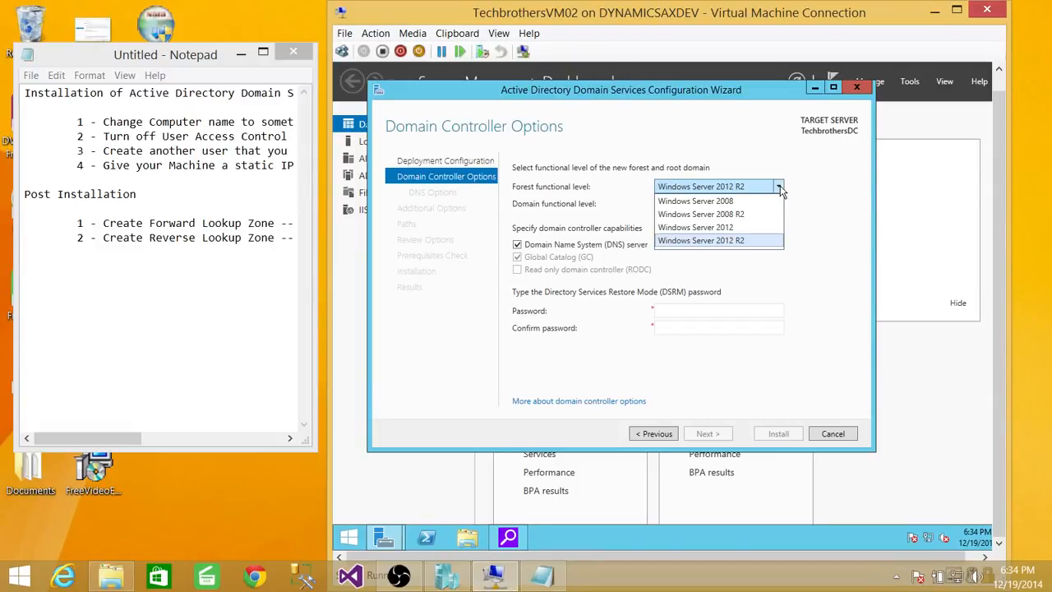
{"action": "left_click", "coordinate": [780, 190]}
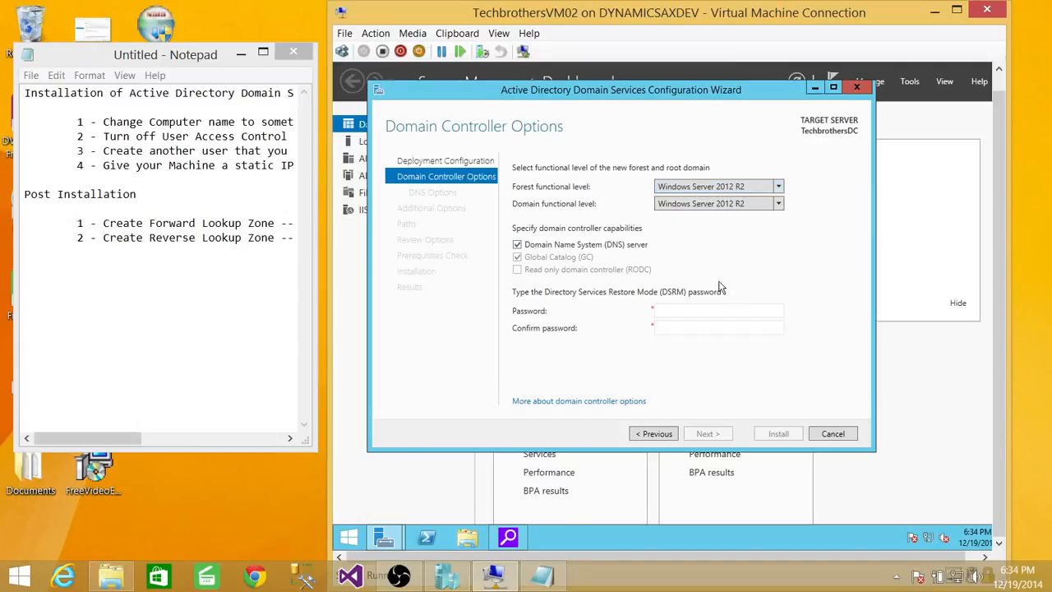
{"action": "left_click", "coordinate": [669, 312]}
{"action": "type", "text": "P"}
{"action": "type", "text": "1"}
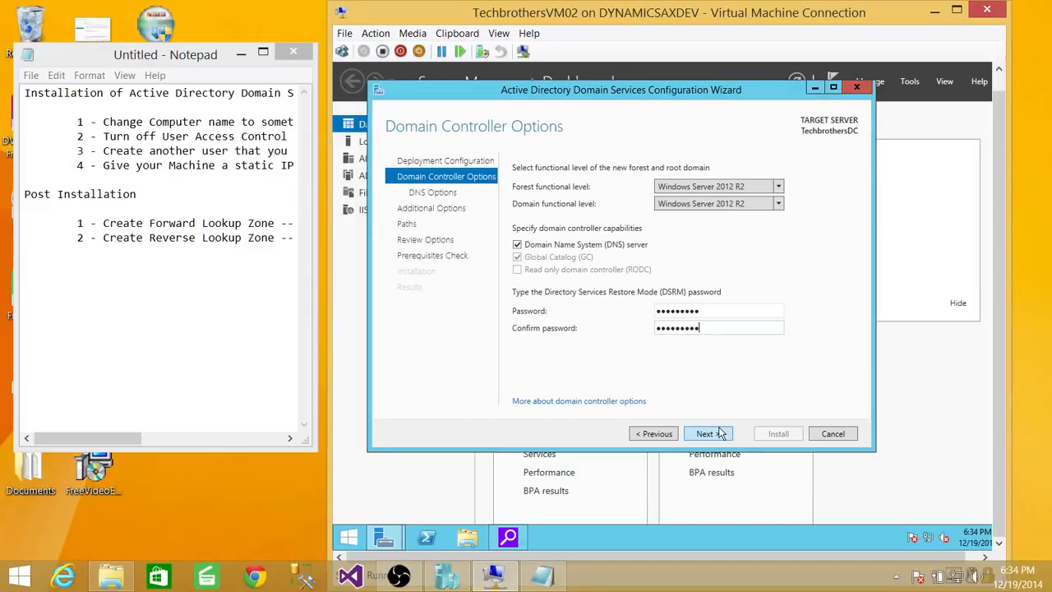
Step: Accept the default DNS options, the NetBIOS domain name TECHBROTHERS and the default database, log files and SYSVOL folders
{"action": "left_click", "coordinate": [720, 433]}
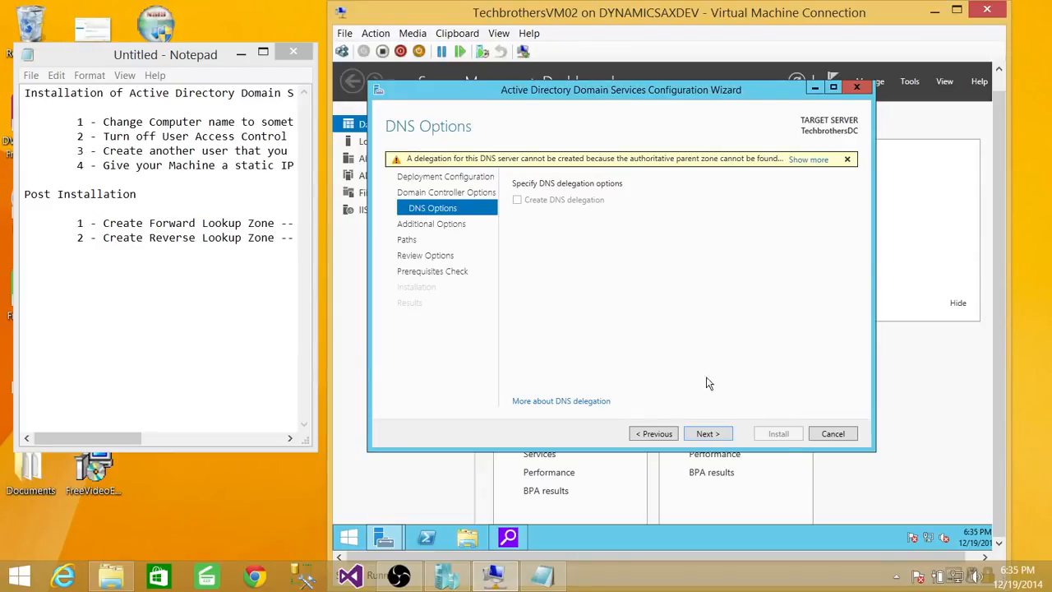
{"action": "left_click", "coordinate": [706, 434]}
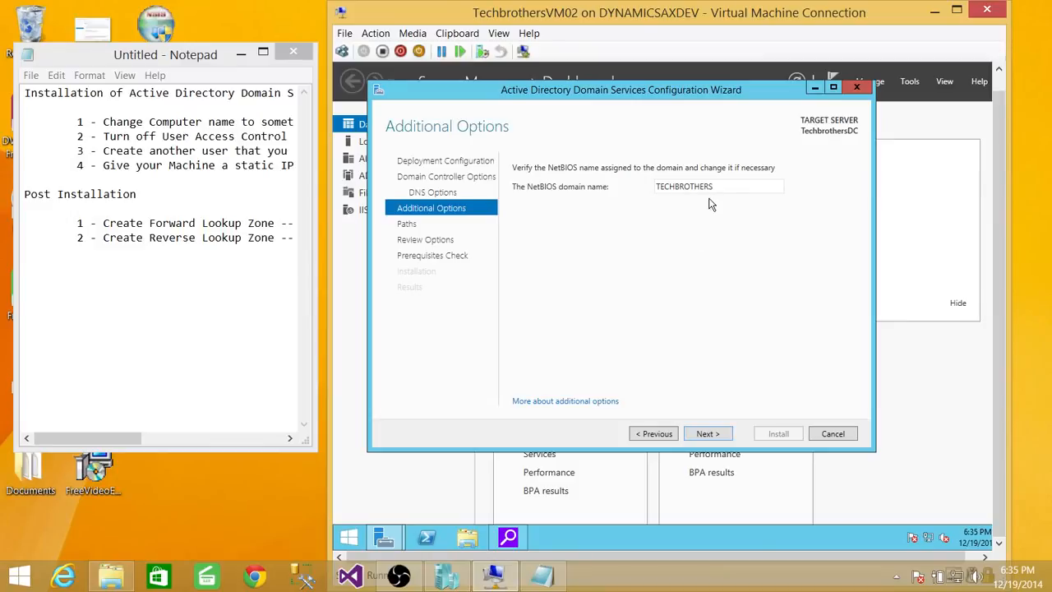
{"action": "left_click", "coordinate": [716, 436]}
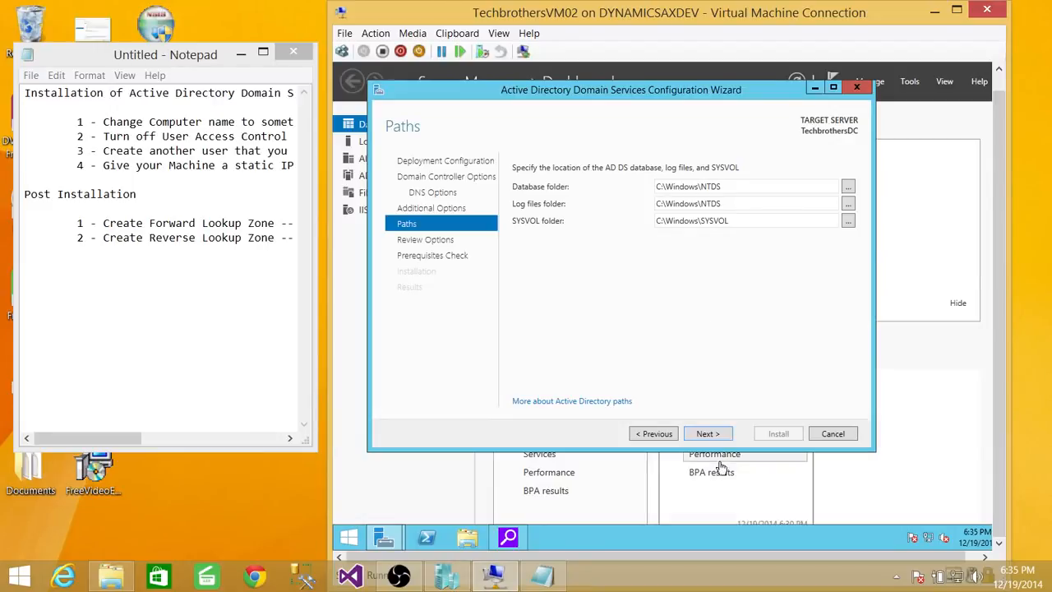
{"action": "left_click", "coordinate": [704, 433]}
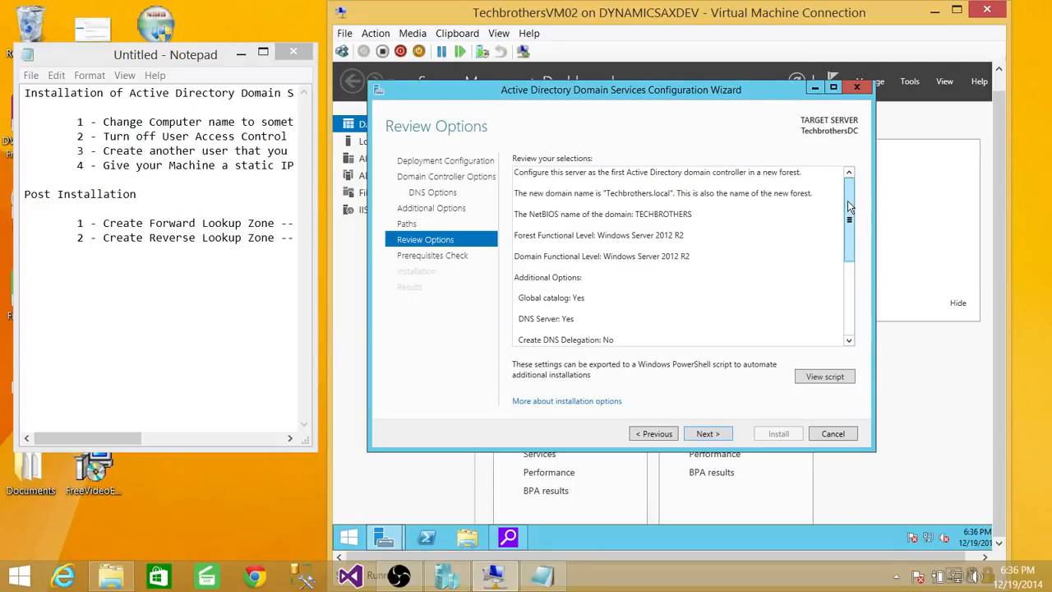
Step: Review the selected promotion options and their generated PowerShell script, close the script and proceed to the prerequisites check
{"action": "left_click_drag", "start_coordinate": [849, 210], "coordinate": [849, 283]}
{"action": "left_click", "coordinate": [822, 378]}
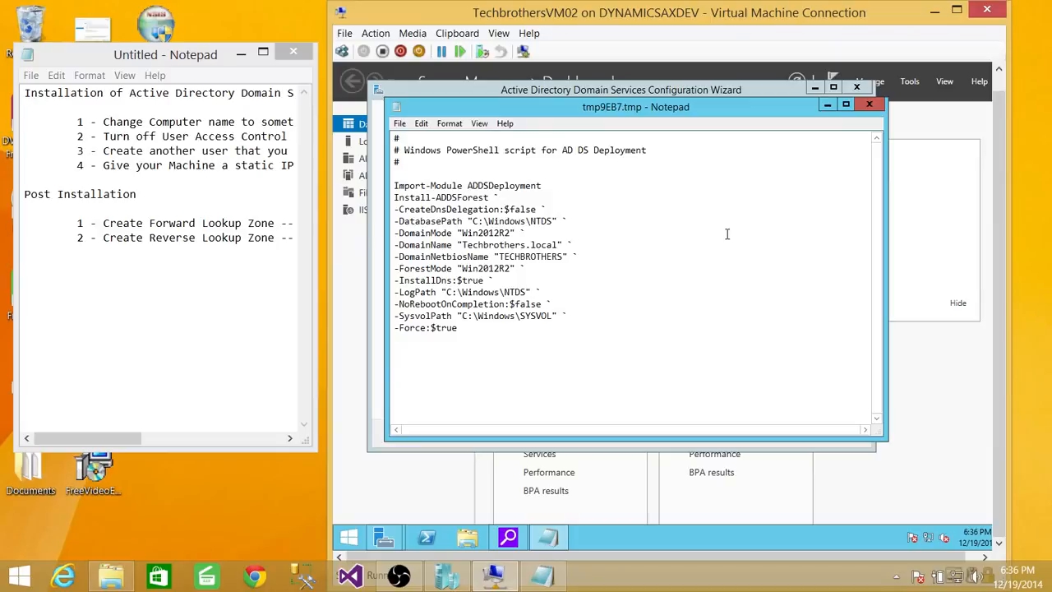
{"action": "left_click", "coordinate": [874, 106]}
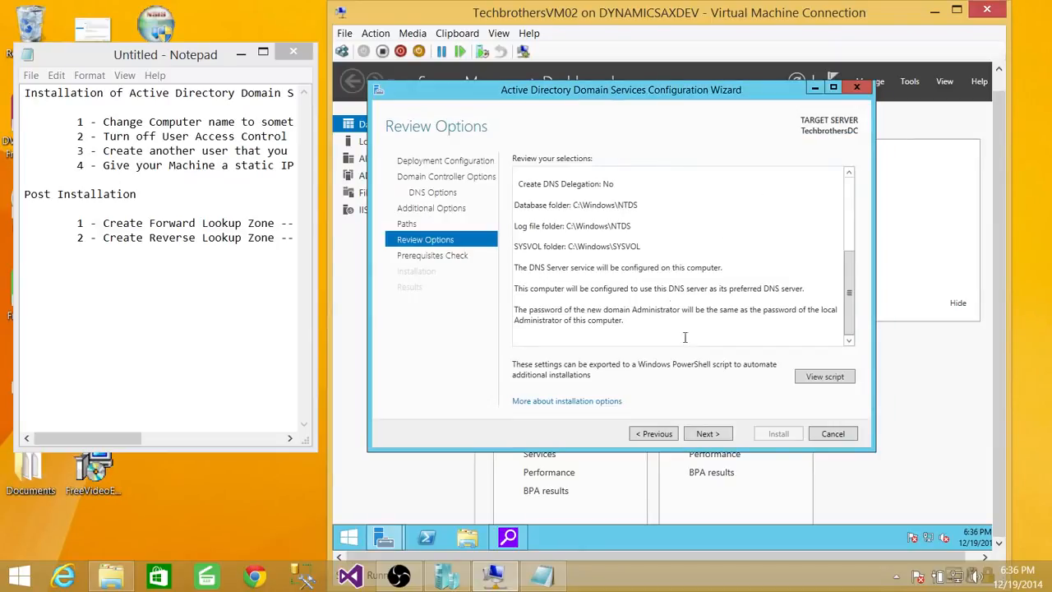
{"action": "left_click", "coordinate": [708, 434]}
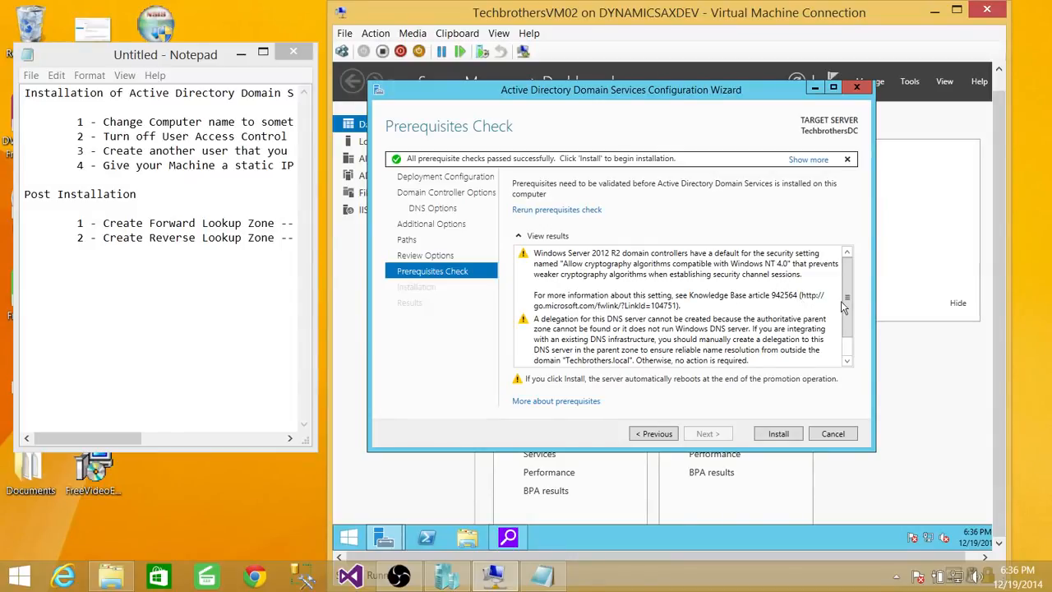
Step: Read through the prerequisite check results, install the domain controller configuration and dismiss the sign-out notice for the restart
{"action": "scroll", "coordinate": [850, 288], "scroll_direction": "down", "scroll_amount": 3}
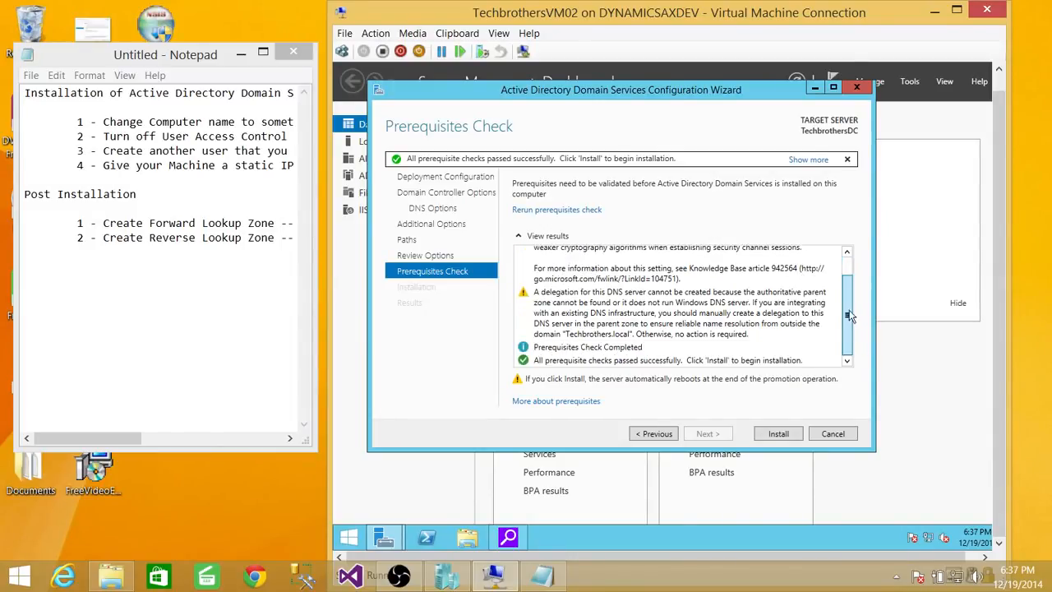
{"action": "scroll", "coordinate": [850, 287], "scroll_direction": "up", "scroll_amount": 3}
{"action": "left_click_drag", "start_coordinate": [849, 281], "coordinate": [849, 271]}
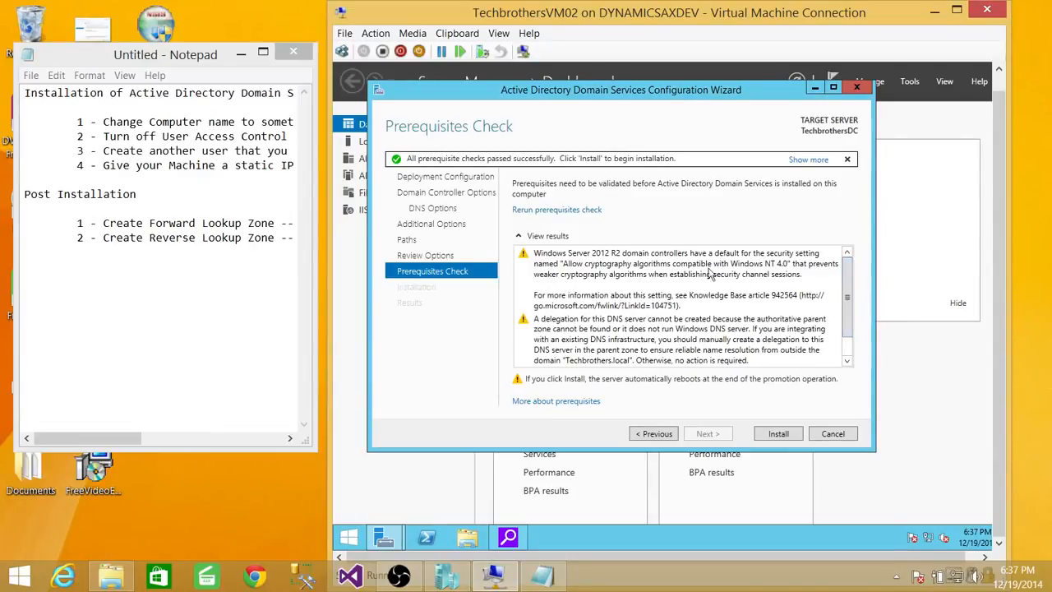
{"action": "left_click", "coordinate": [606, 267]}
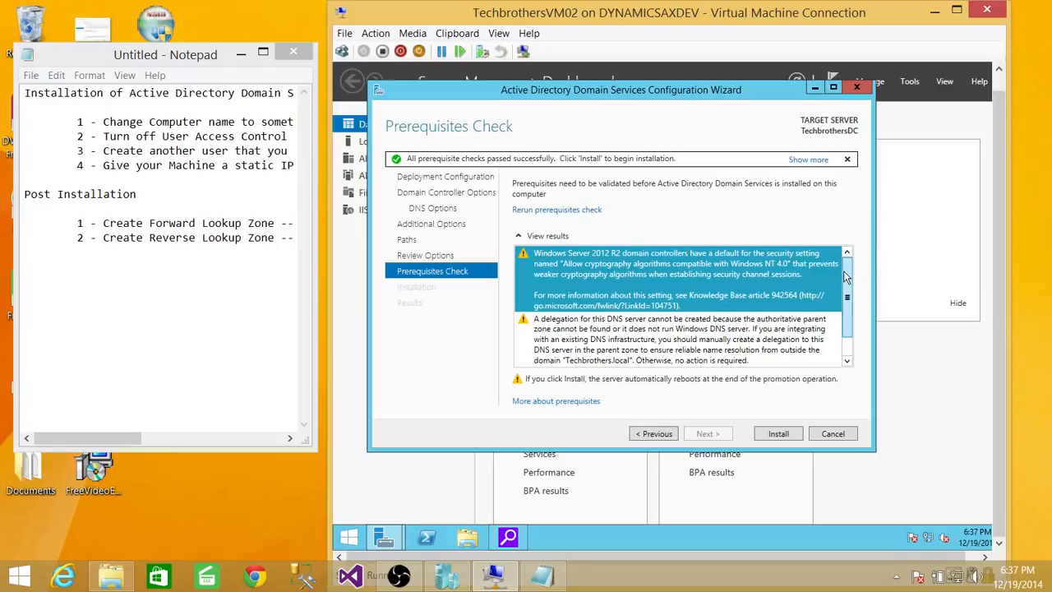
{"action": "left_click_drag", "start_coordinate": [846, 277], "coordinate": [844, 290]}
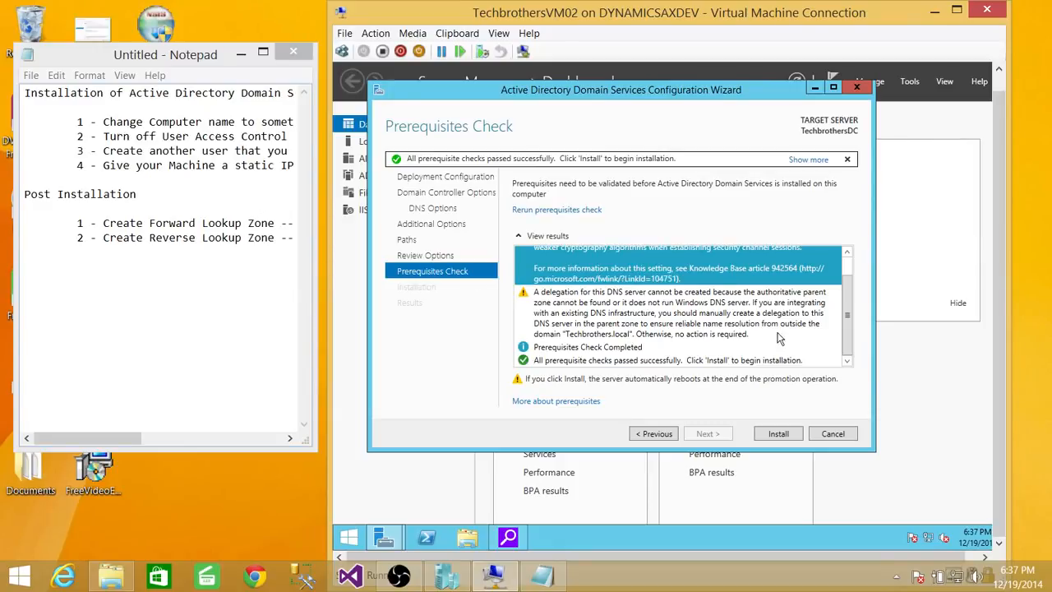
{"action": "mouse_move", "coordinate": [846, 308]}
{"action": "left_mouse_down"}
{"action": "mouse_move", "coordinate": [847, 277]}
{"action": "mouse_move", "coordinate": [847, 310]}
{"action": "left_mouse_up"}
{"action": "left_click_drag", "start_coordinate": [848, 330], "coordinate": [855, 274]}
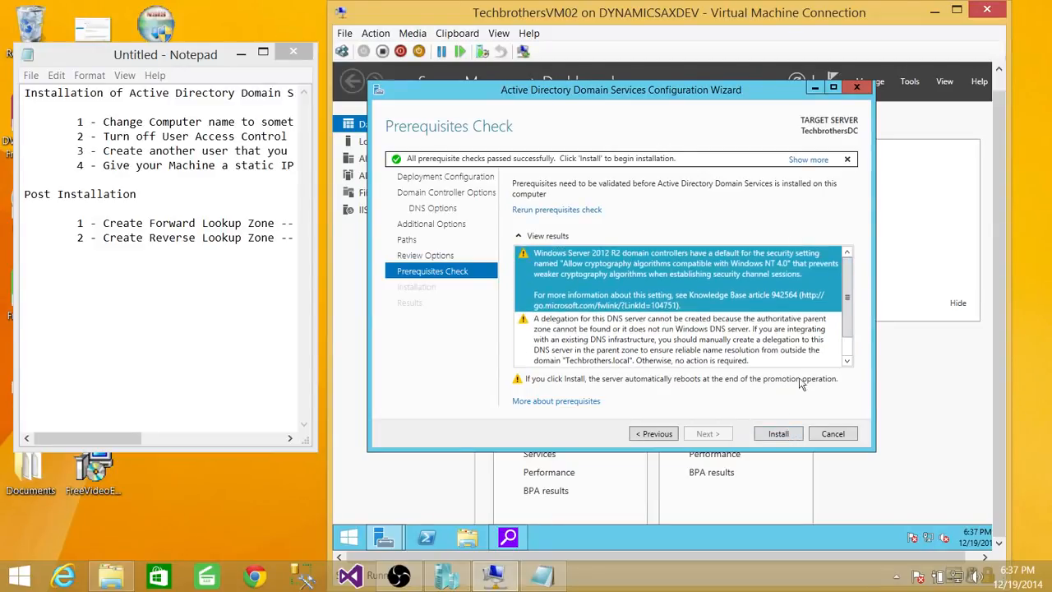
{"action": "left_click", "coordinate": [785, 434]}
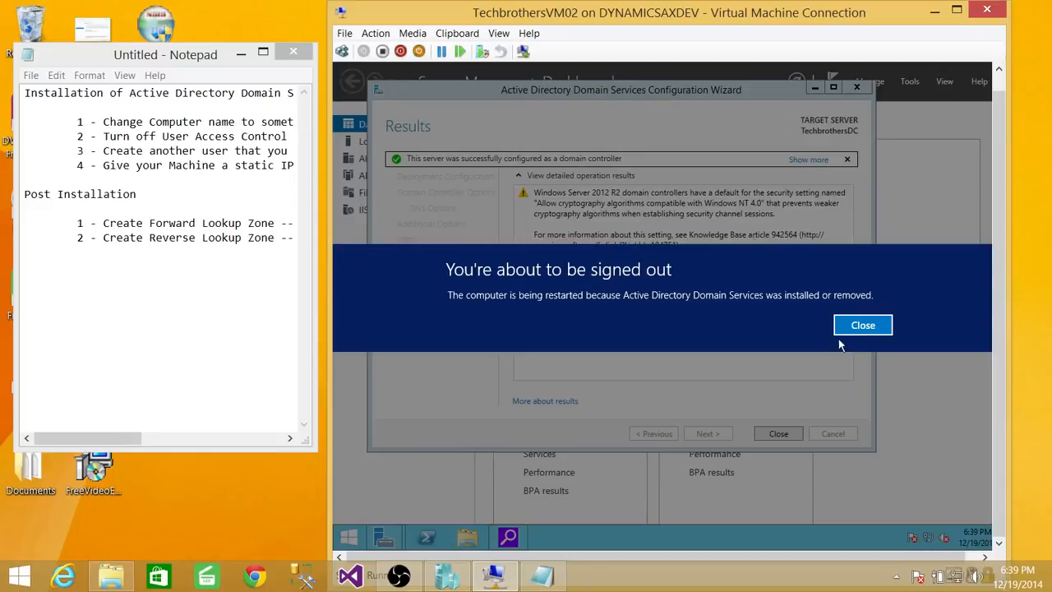
{"action": "left_click", "coordinate": [873, 327]}
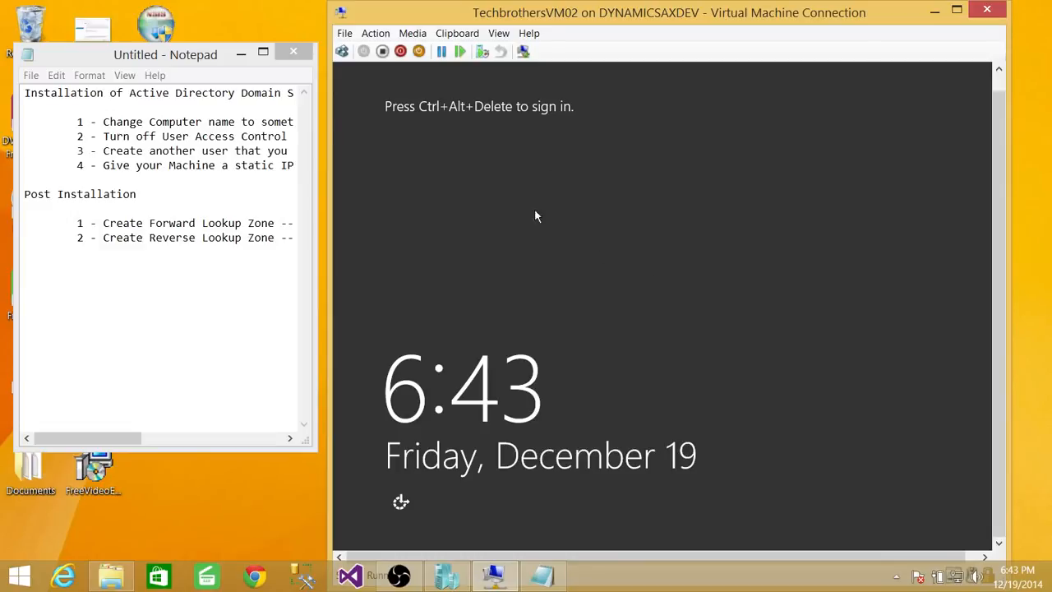
Step: Sign in to the restarted virtual machine as the domain administrator by entering the account password
{"action": "left_click", "coordinate": [342, 51]}
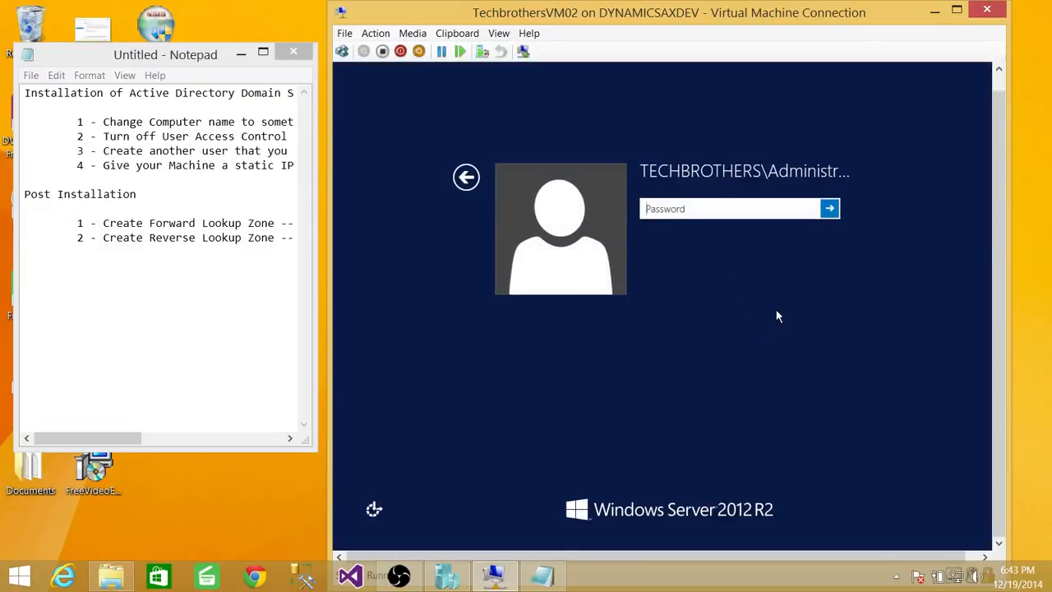
{"action": "type", "text": "••••••••"}
{"action": "key", "text": "Return"}
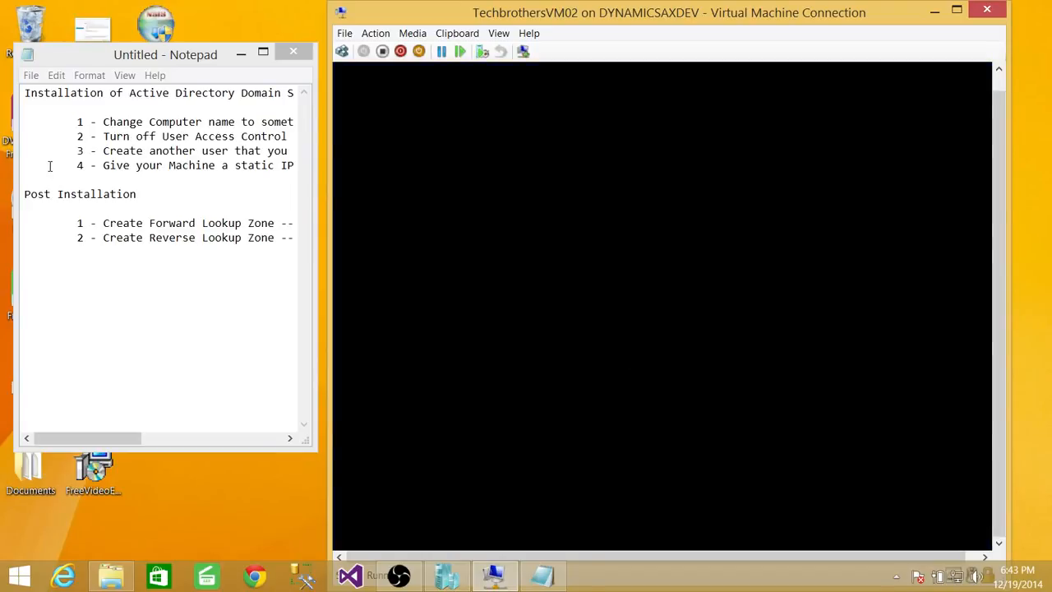
Step: Highlight the note about creating another user, then search the server for "user" and open Active Directory Users and Computers
{"action": "left_click_drag", "start_coordinate": [78, 154], "coordinate": [292, 154]}
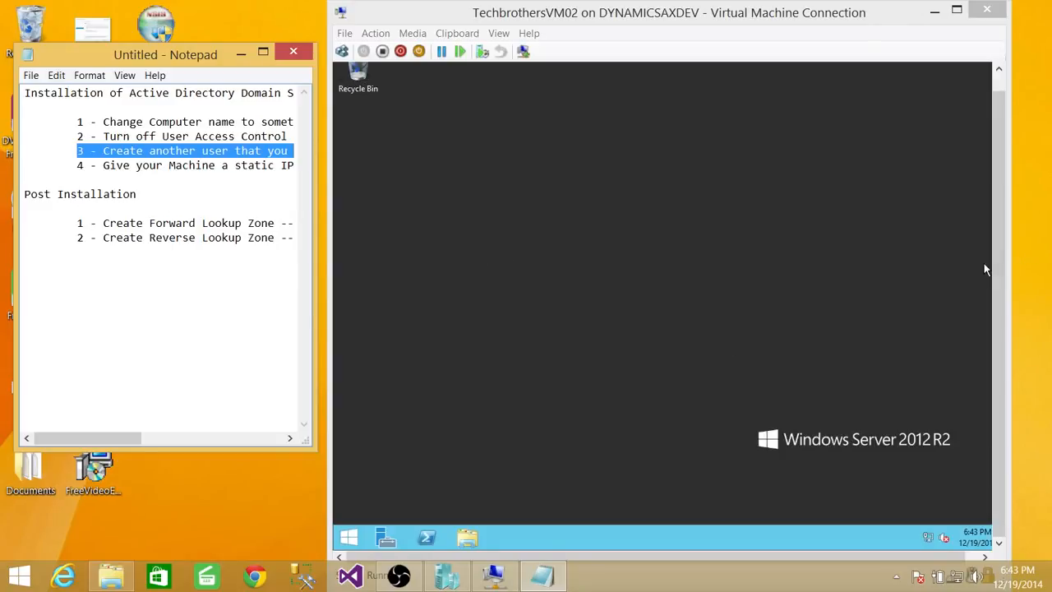
{"action": "left_click", "coordinate": [1006, 359]}
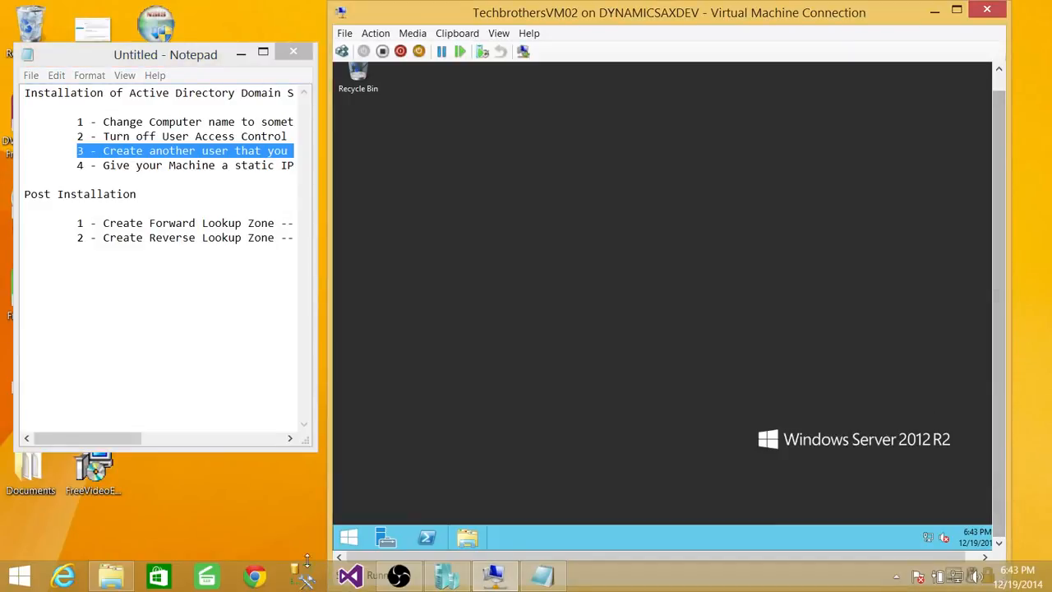
{"action": "left_click", "coordinate": [352, 538]}
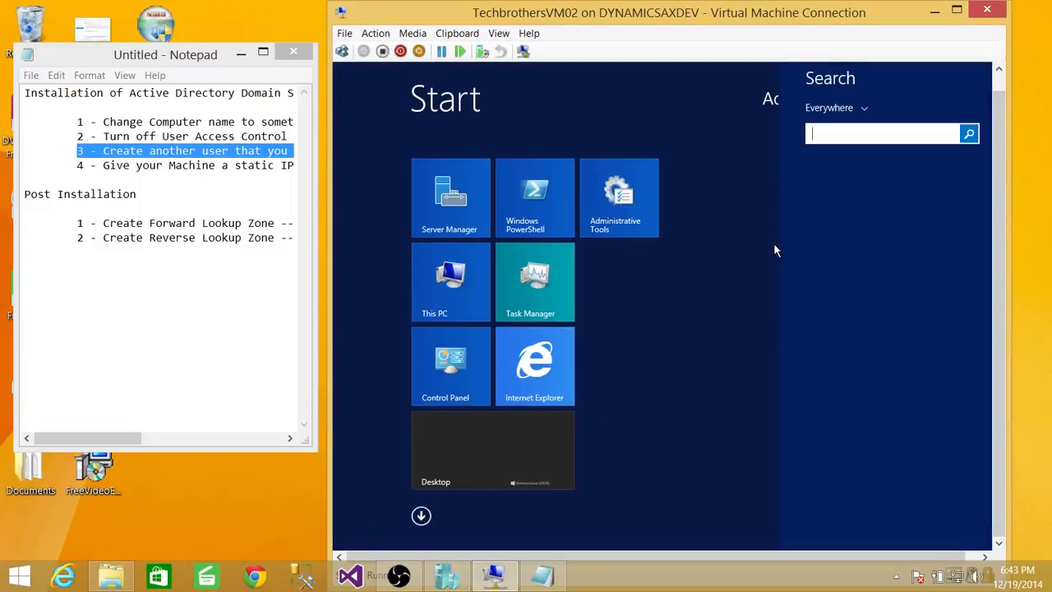
{"action": "type", "text": "users and Computers"}
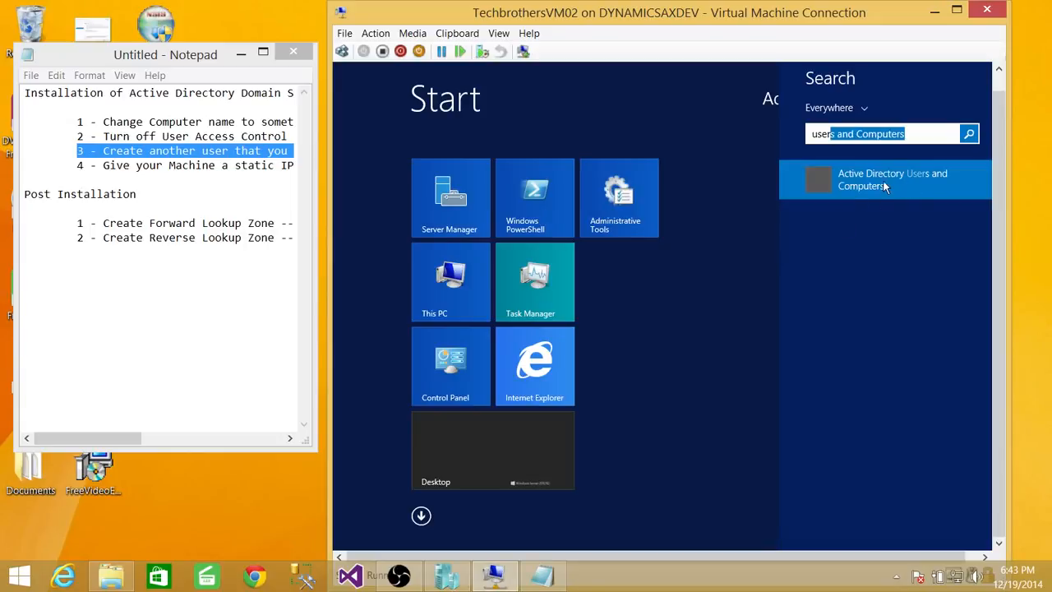
{"action": "left_click", "coordinate": [886, 179]}
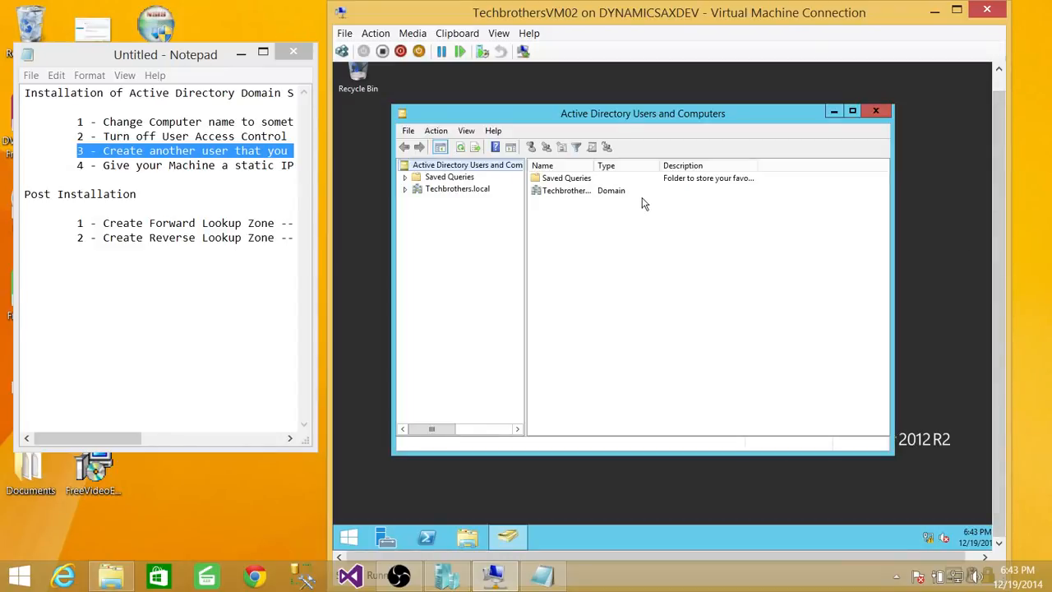
Step: Expand the Techbrothers.local domain, list its Users container and widen the Name column to read the full entry names
{"action": "left_click", "coordinate": [456, 189]}
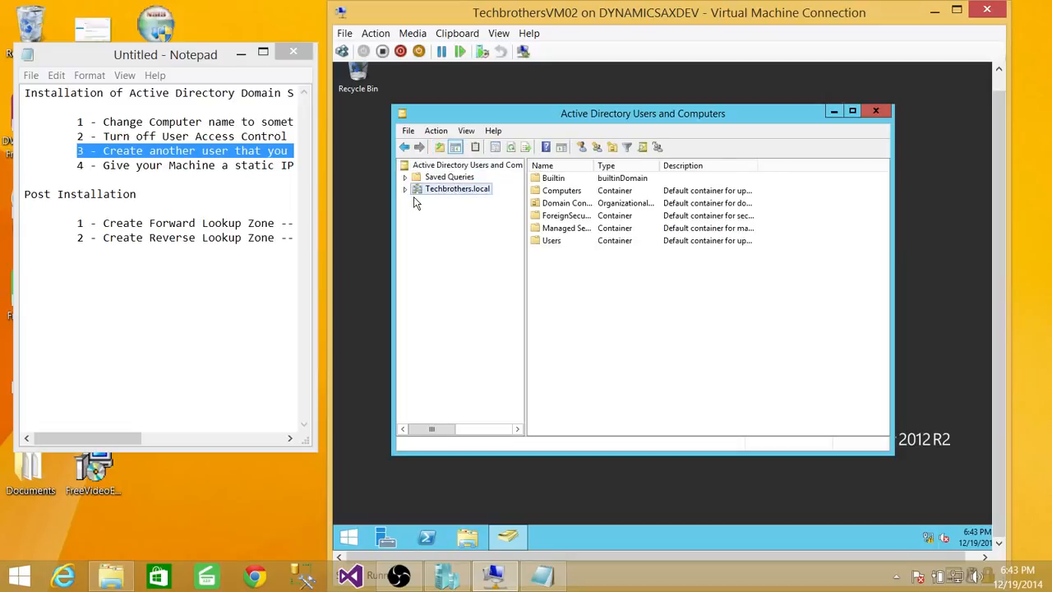
{"action": "left_click", "coordinate": [404, 189]}
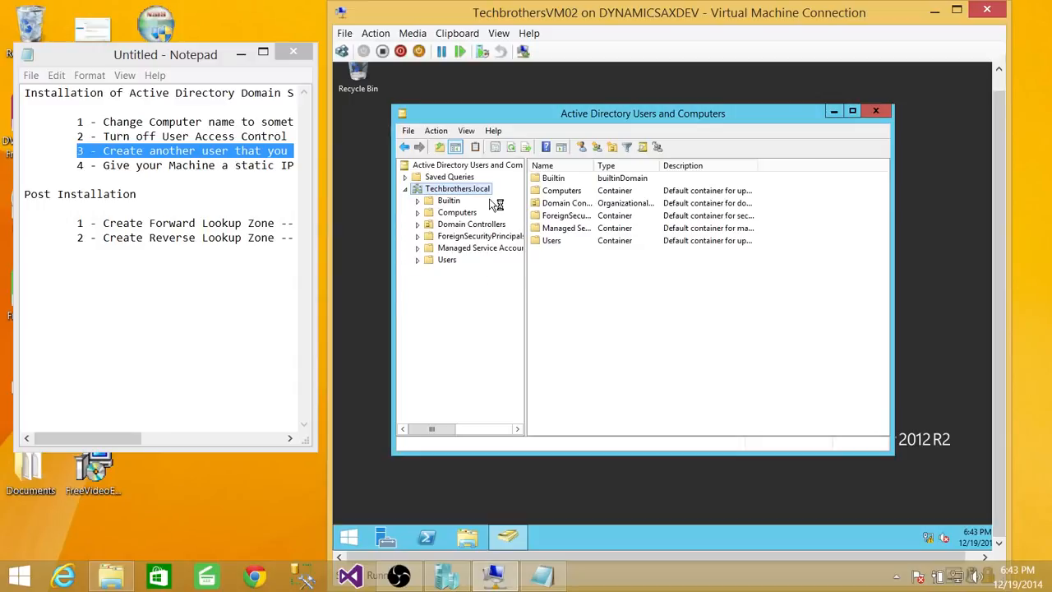
{"action": "left_click", "coordinate": [447, 260]}
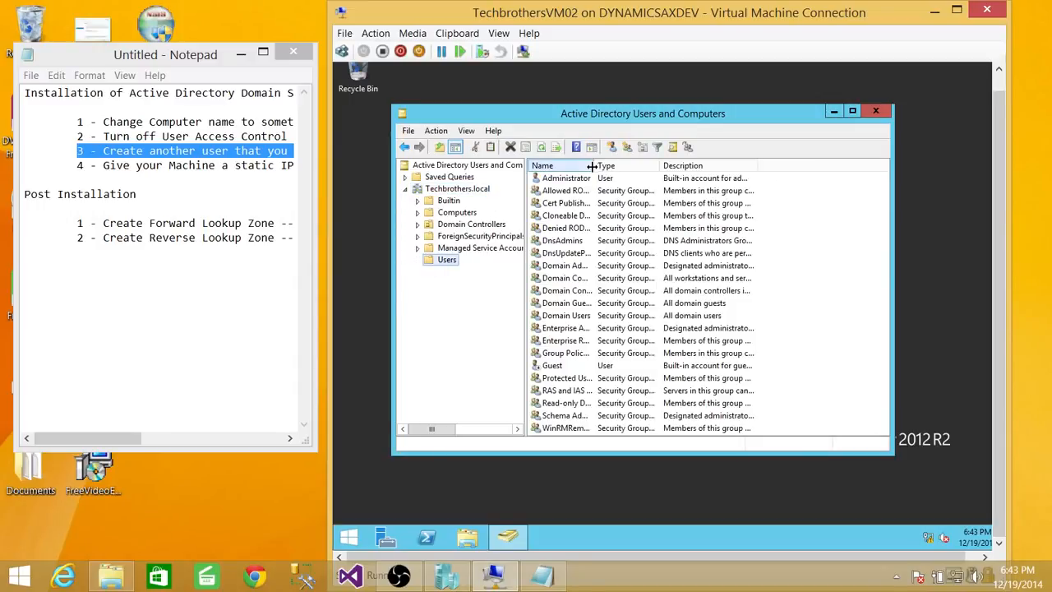
{"action": "left_click_drag", "start_coordinate": [590, 166], "coordinate": [643, 166]}
{"action": "left_click", "coordinate": [607, 328]}
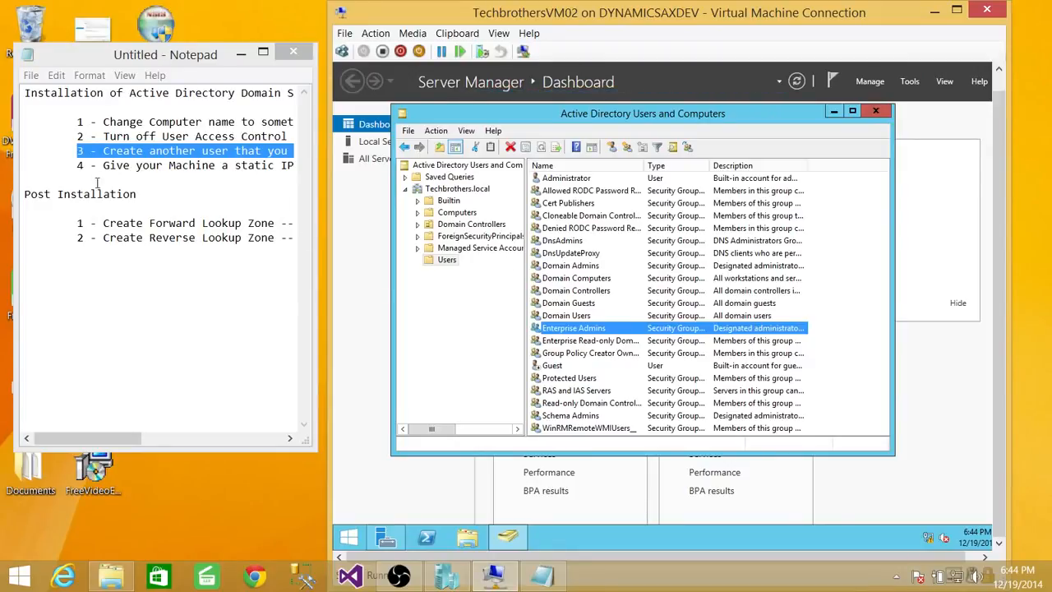
Step: Start a new user in the Users container with TBDCAdmin as both first name and user logon name
{"action": "right_click", "coordinate": [443, 260]}
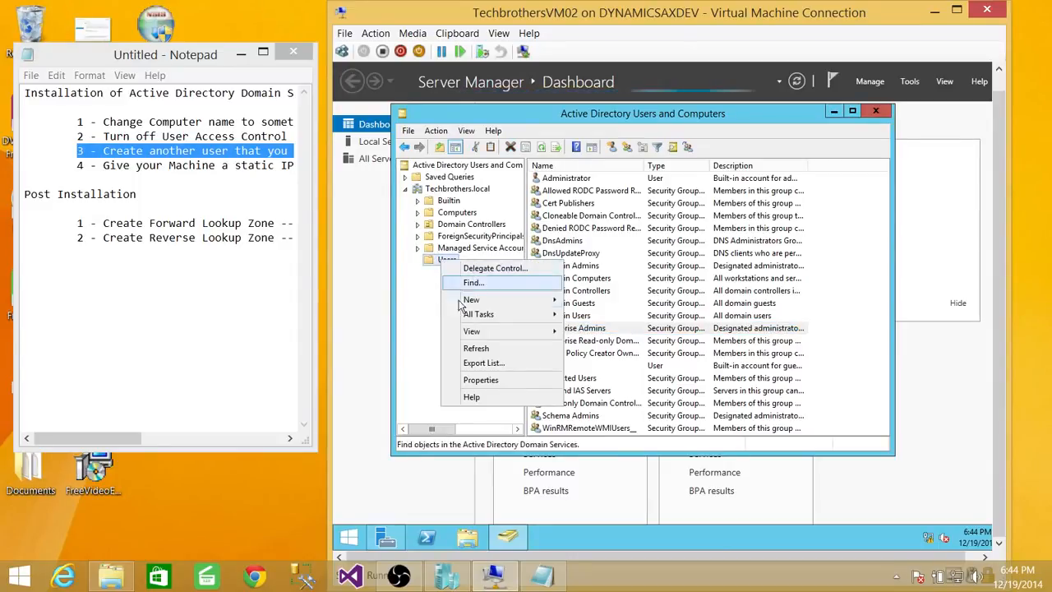
{"action": "mouse_move", "coordinate": [462, 303]}
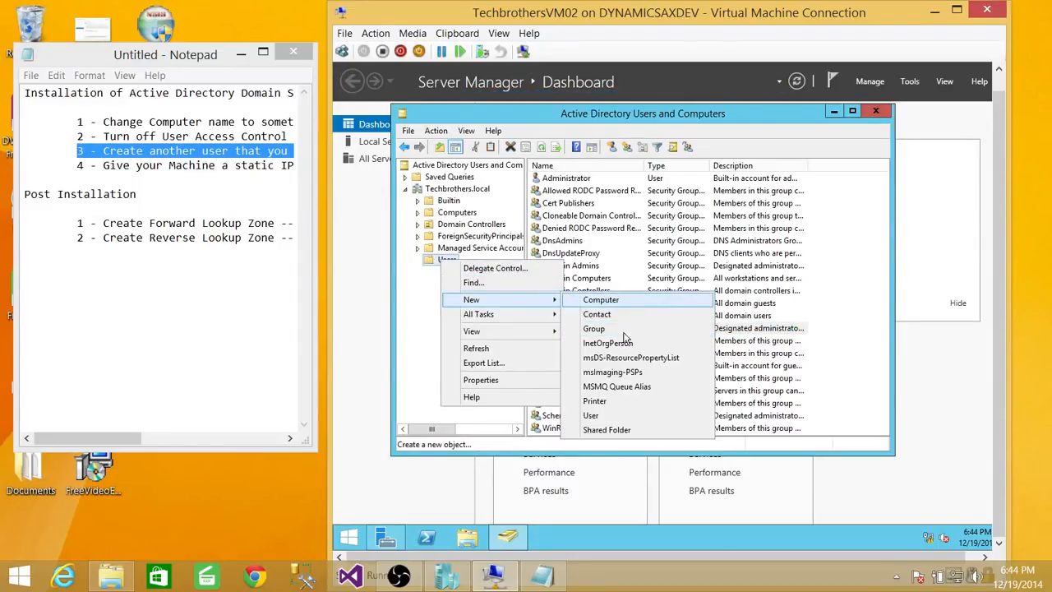
{"action": "left_click", "coordinate": [596, 415]}
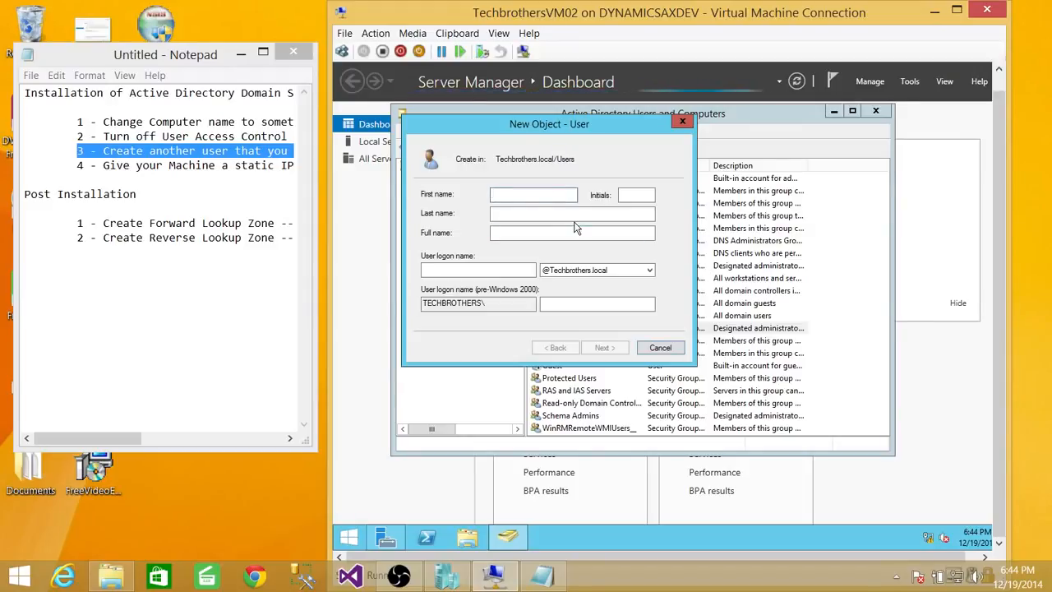
{"action": "type", "text": "TBDC"}
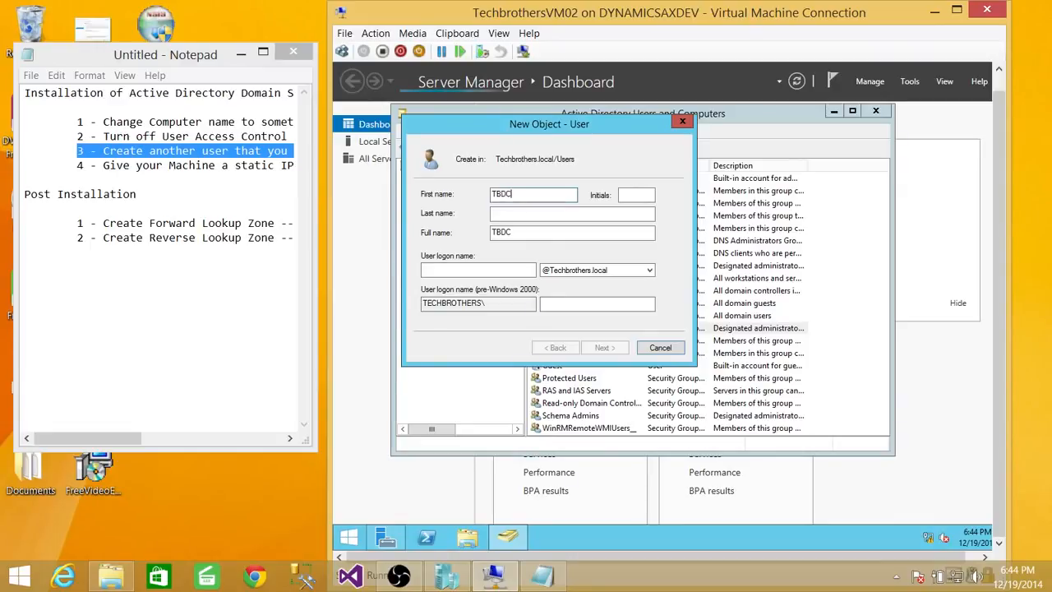
{"action": "type", "text": "Admin"}
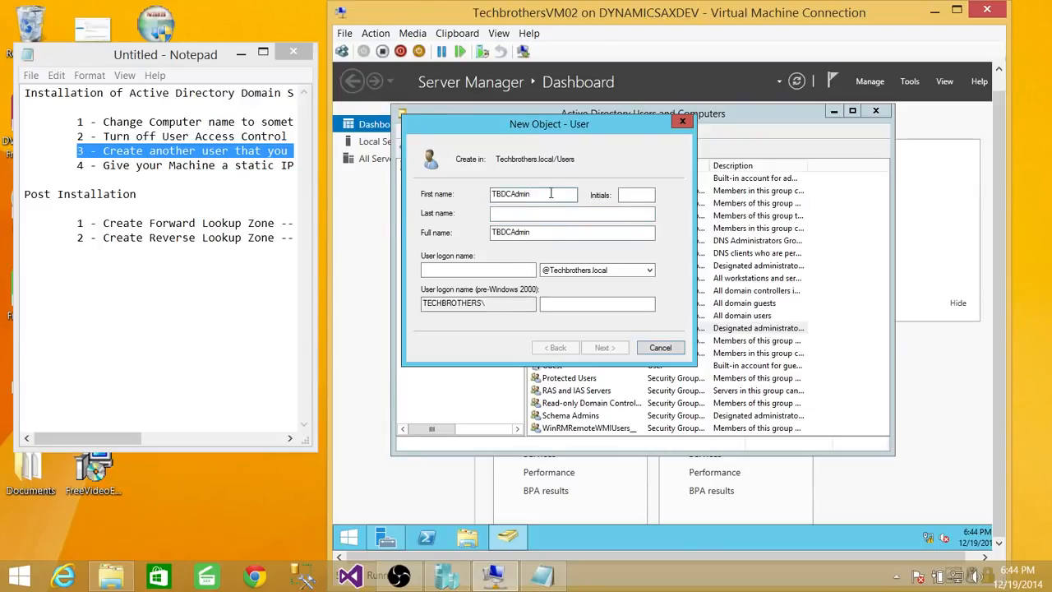
{"action": "left_click_drag", "start_coordinate": [548, 194], "coordinate": [417, 183]}
{"action": "key", "text": "ctrl+c"}
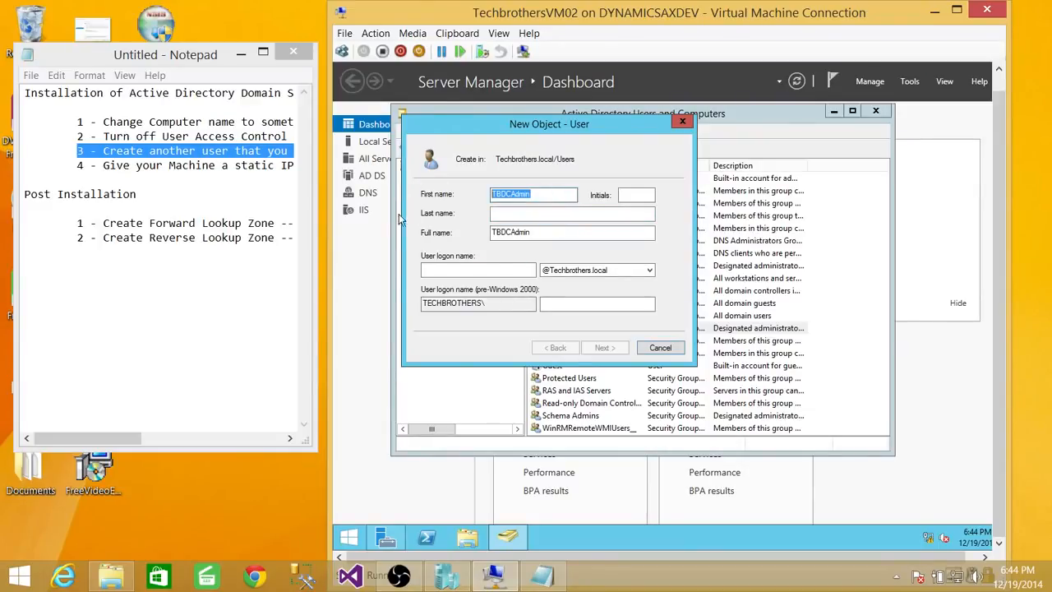
{"action": "left_click", "coordinate": [463, 269]}
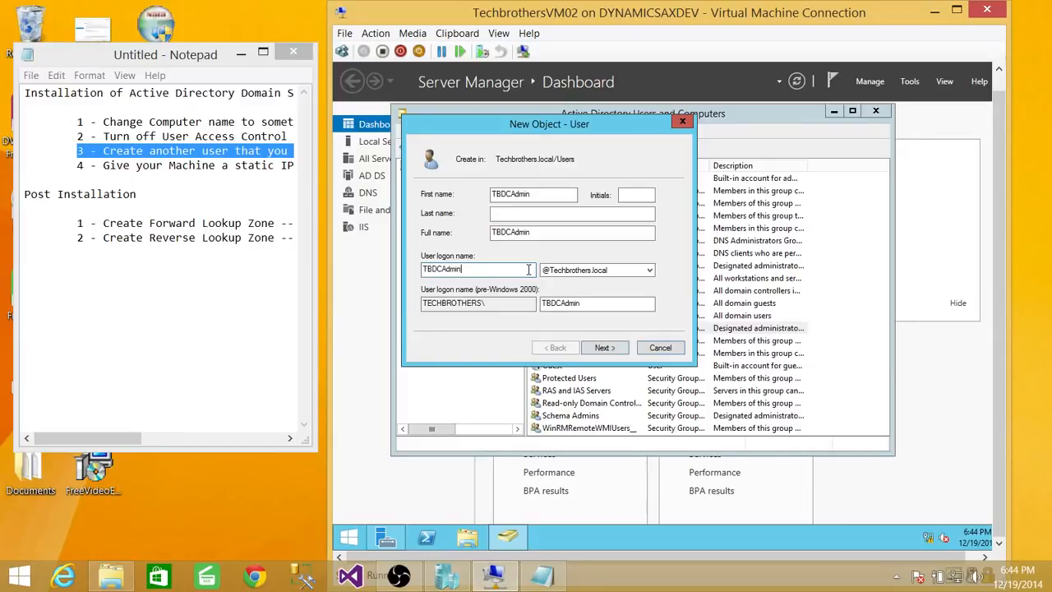
{"action": "key", "text": "ctrl+v"}
{"action": "left_click", "coordinate": [603, 347]}
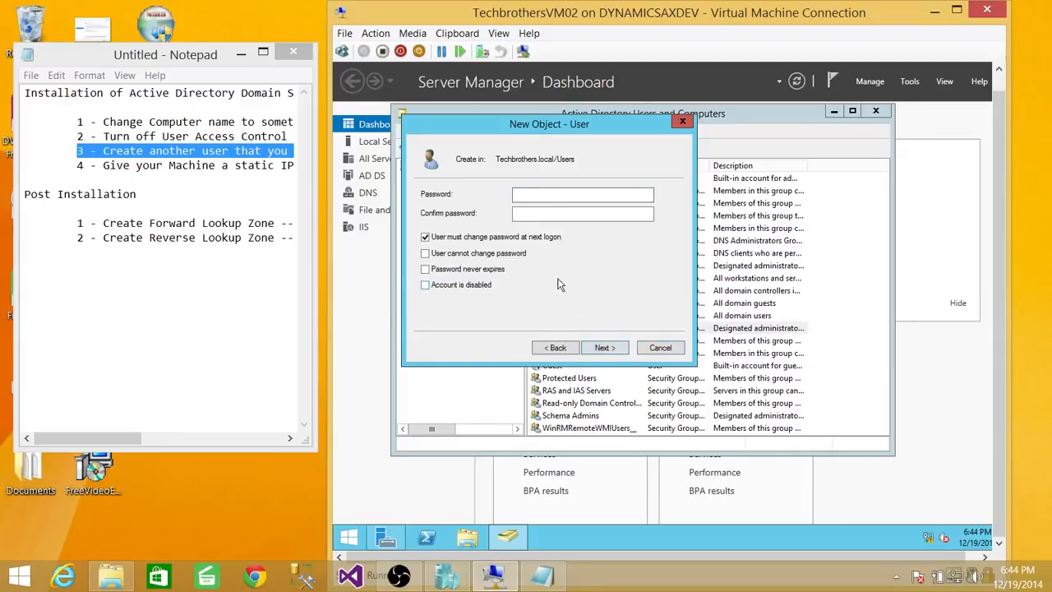
Step: Turn off the required password change at next logon and enable User cannot change password and Password never expires
{"action": "left_click", "coordinate": [425, 237]}
{"action": "left_click", "coordinate": [425, 253]}
{"action": "left_click", "coordinate": [425, 270]}
Step: Enter and confirm the new account's password and finish creating the TBDCAdmin user
{"action": "left_click", "coordinate": [605, 349]}
{"action": "left_click", "coordinate": [567, 349]}
{"action": "left_click", "coordinate": [532, 195]}
{"action": "type", "text": "Pa"}
{"action": "left_click", "coordinate": [551, 213]}
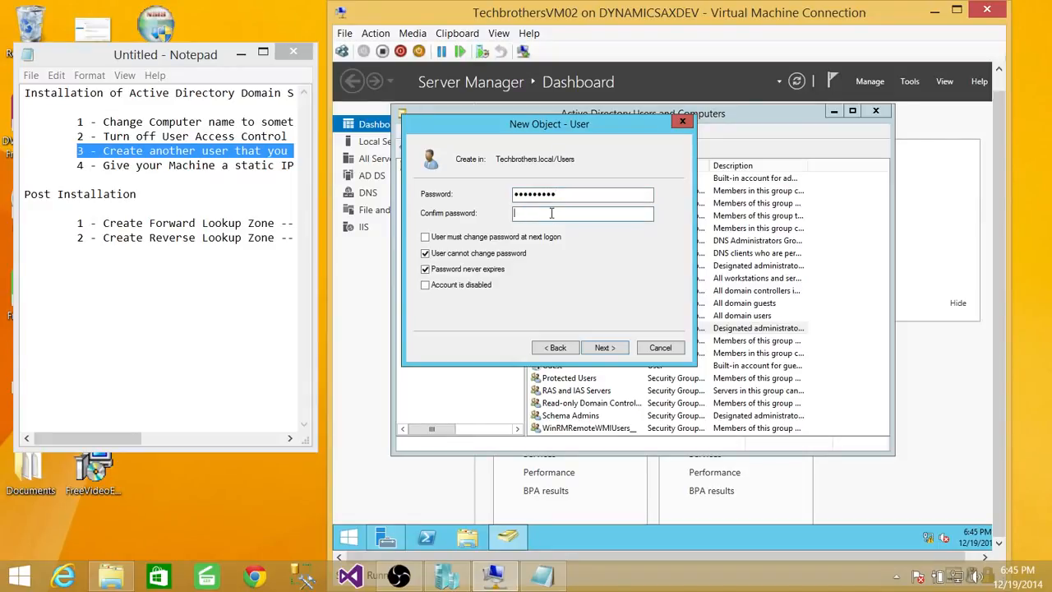
{"action": "type", "text": "Pass"}
{"action": "left_click", "coordinate": [611, 347]}
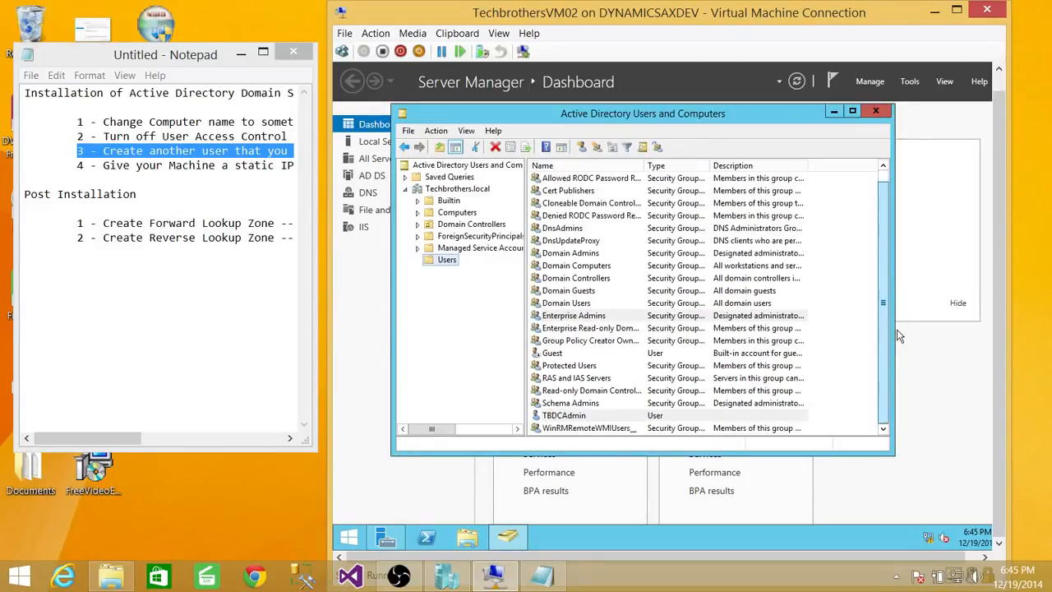
Step: Add TBDCAdmin to the members of the Domain Admins group, apply the change and close Active Directory Users and Computers
{"action": "left_click", "coordinate": [576, 304]}
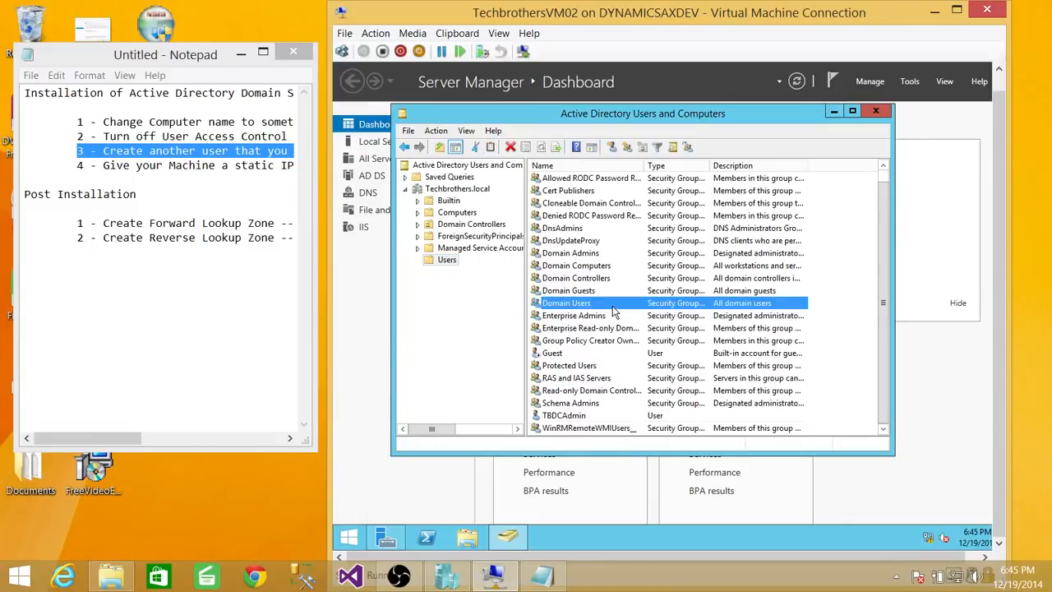
{"action": "double_click", "coordinate": [589, 255]}
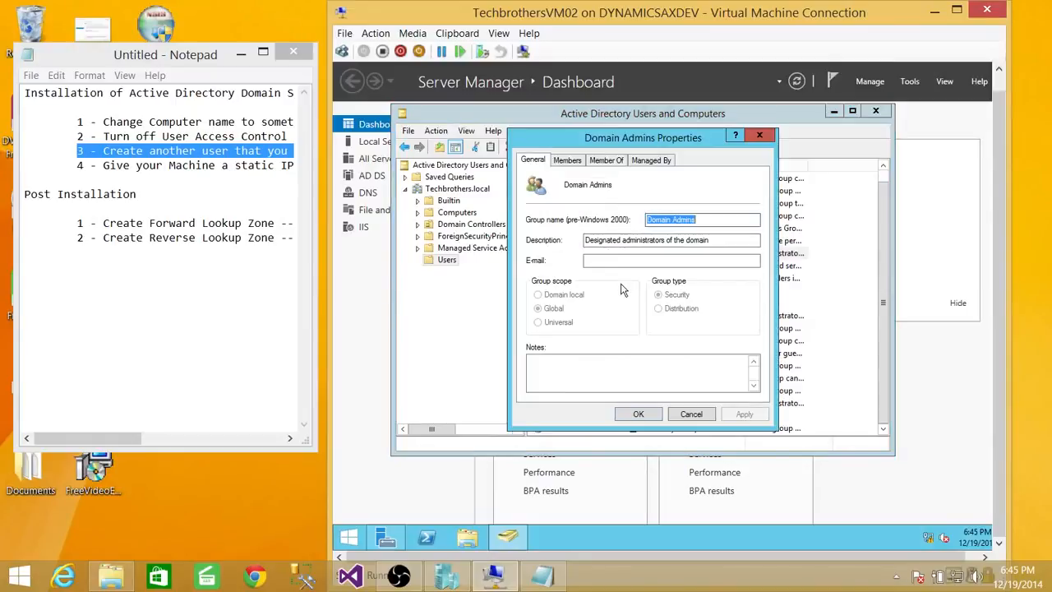
{"action": "left_click", "coordinate": [566, 161]}
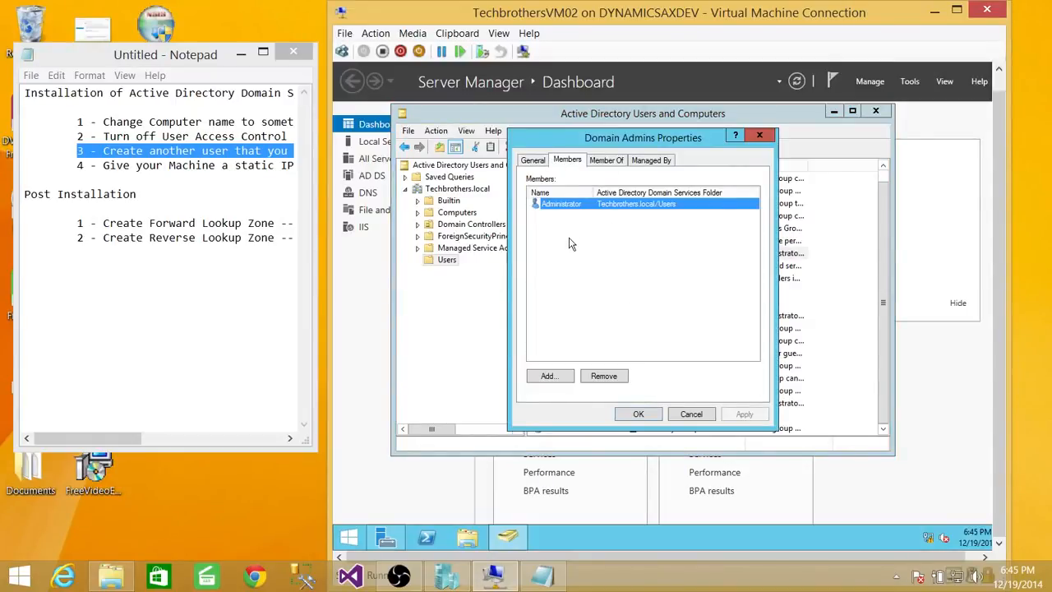
{"action": "left_click_drag", "start_coordinate": [591, 193], "coordinate": [607, 194]}
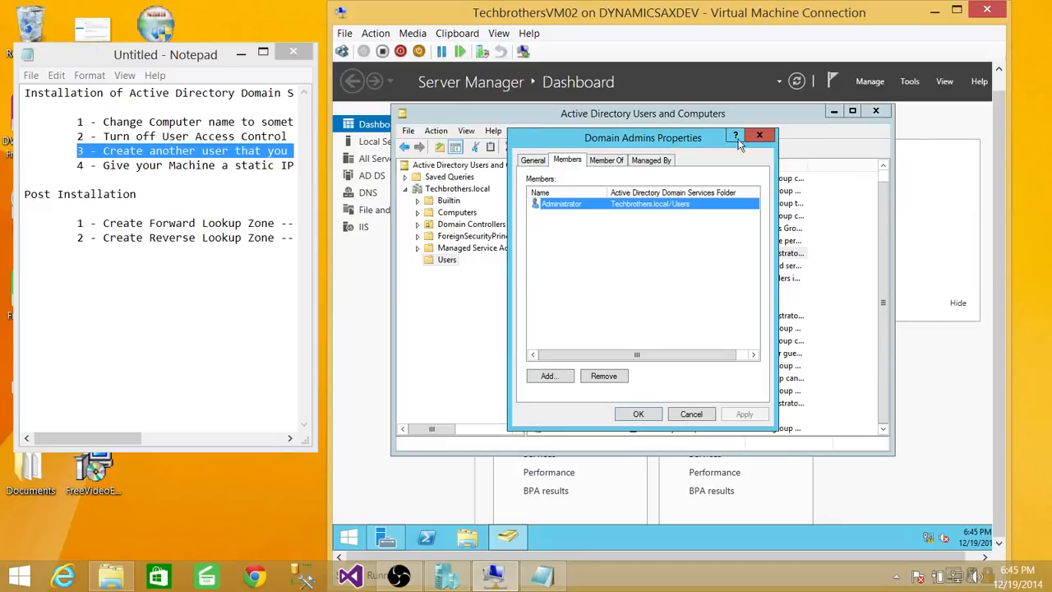
{"action": "left_click", "coordinate": [554, 381]}
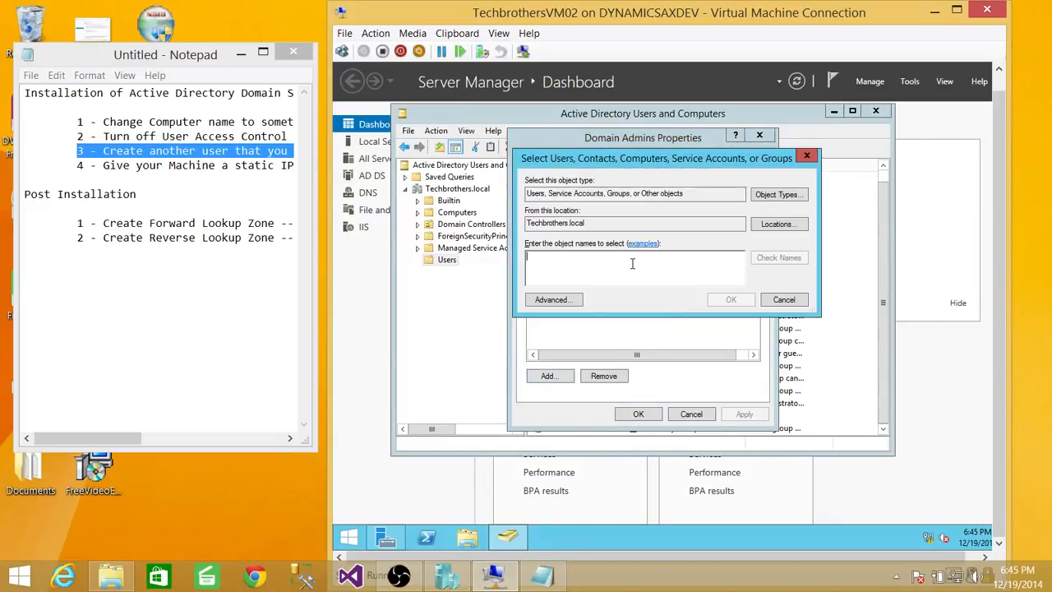
{"action": "type", "text": "TB"}
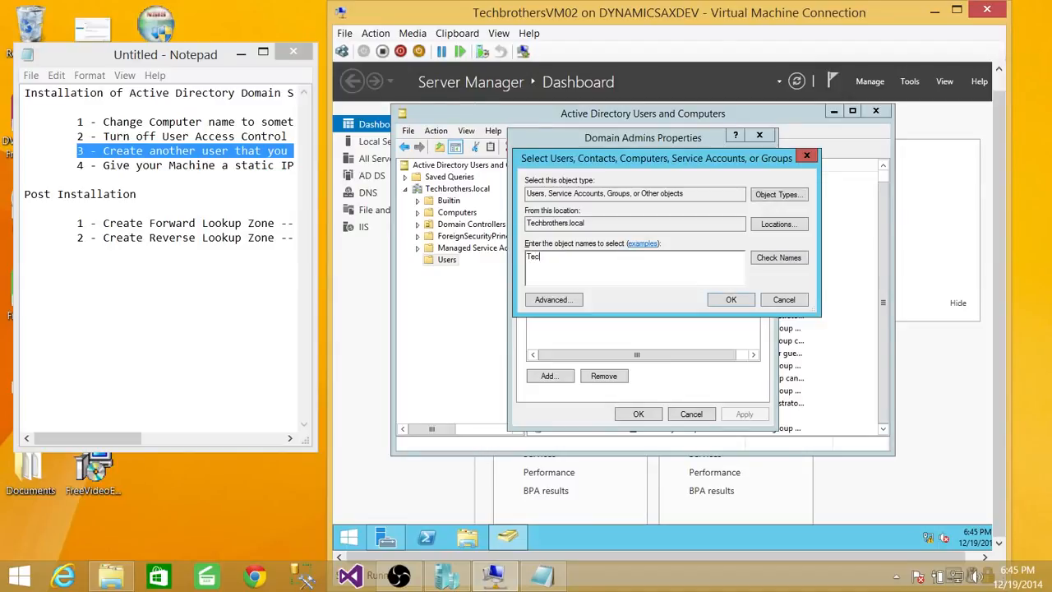
{"action": "left_click", "coordinate": [769, 258]}
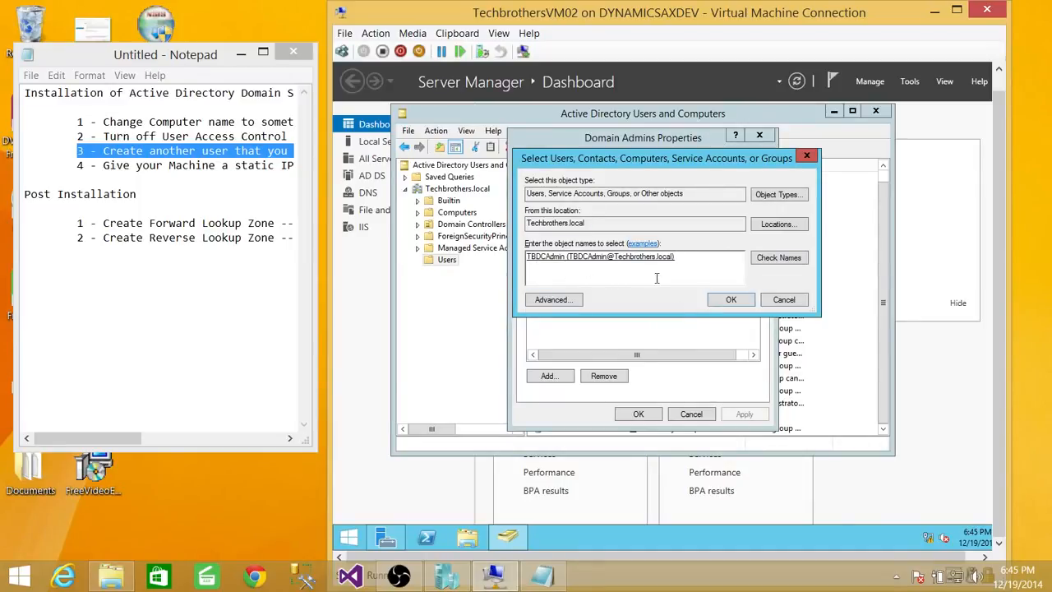
{"action": "left_click", "coordinate": [731, 302]}
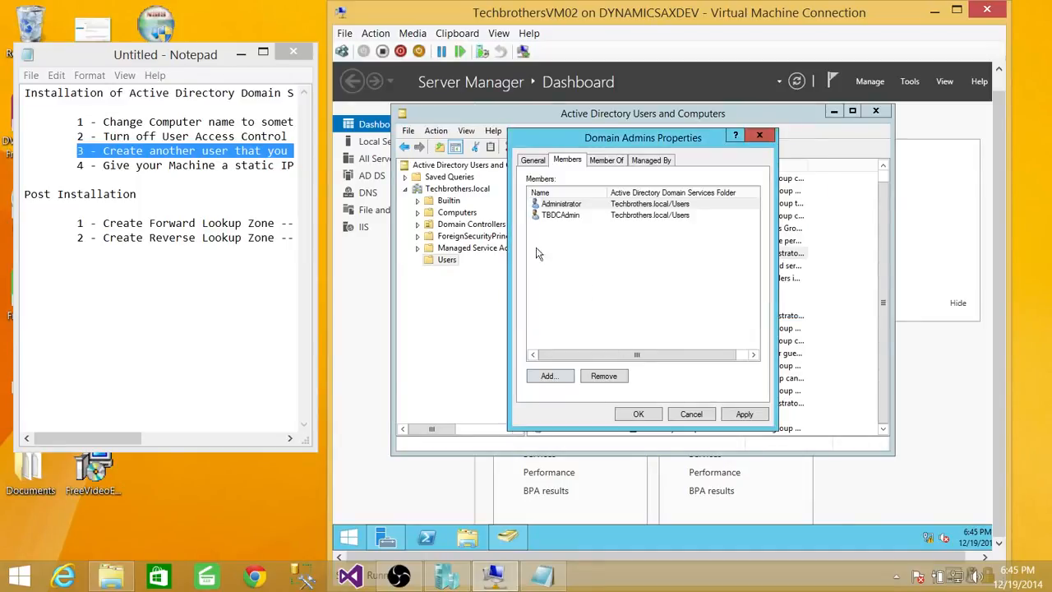
{"action": "left_click", "coordinate": [743, 414]}
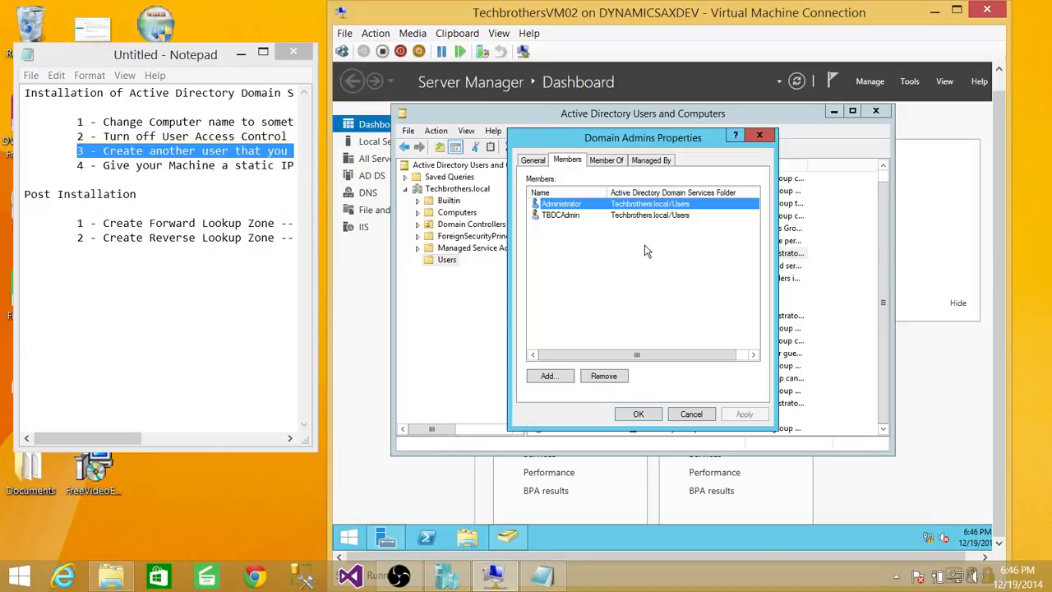
{"action": "left_click", "coordinate": [639, 414]}
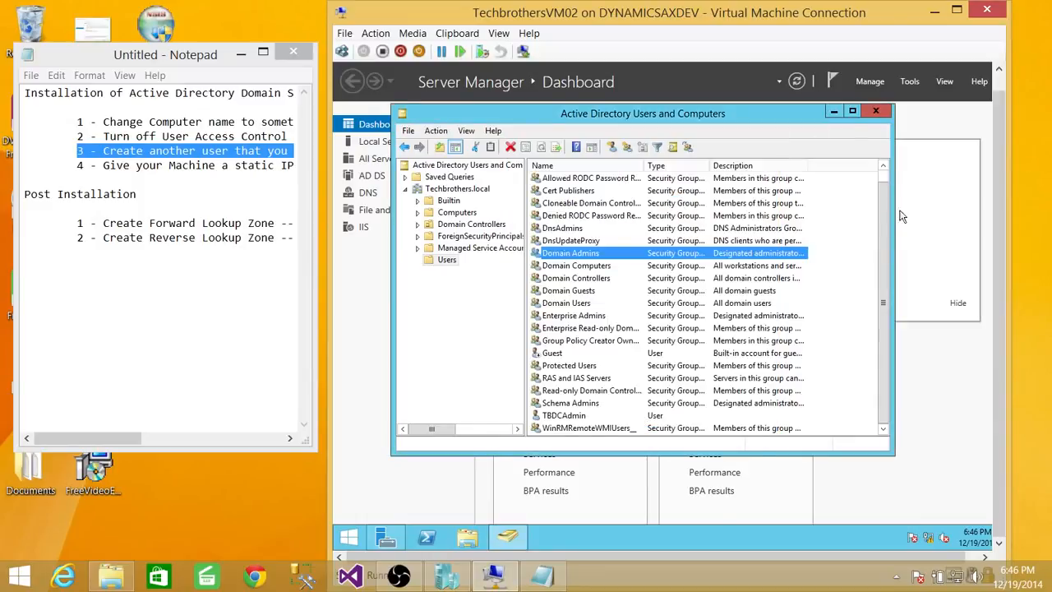
{"action": "left_click", "coordinate": [877, 112]}
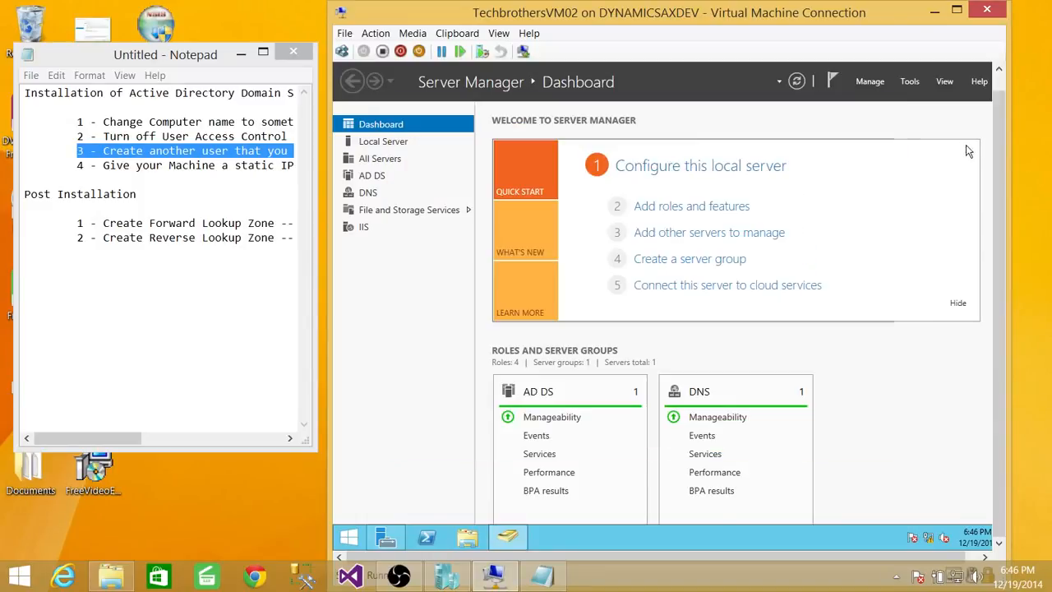
Step: Open DNS Manager and expand TECHBROTHERSDC's forward lookup zones to list the contents of the Techbrothers.local zone
{"action": "scroll", "coordinate": [999, 164], "scroll_direction": "up", "scroll_amount": 1}
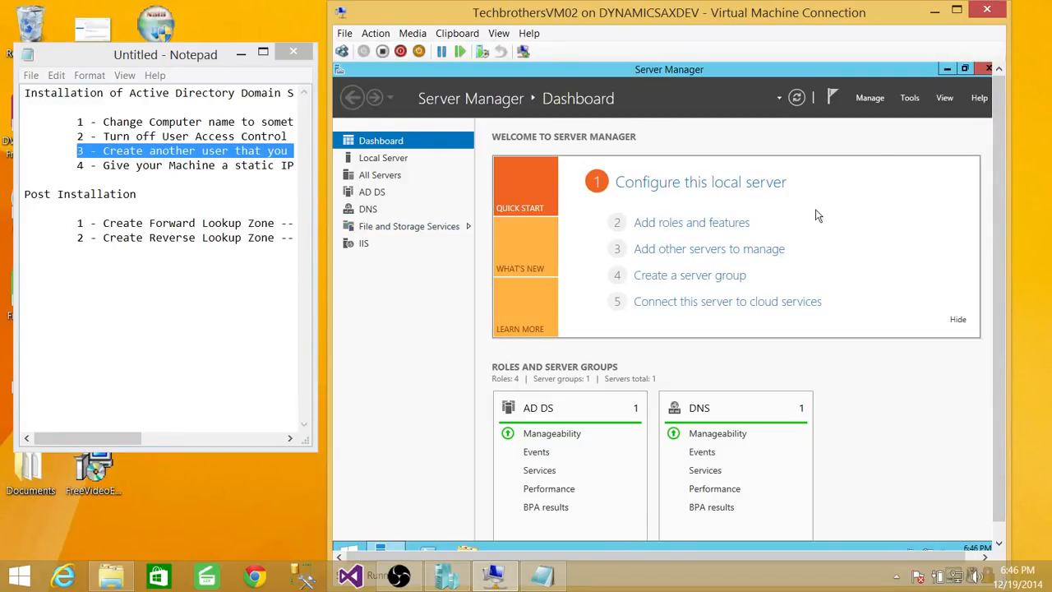
{"action": "left_click", "coordinate": [909, 98]}
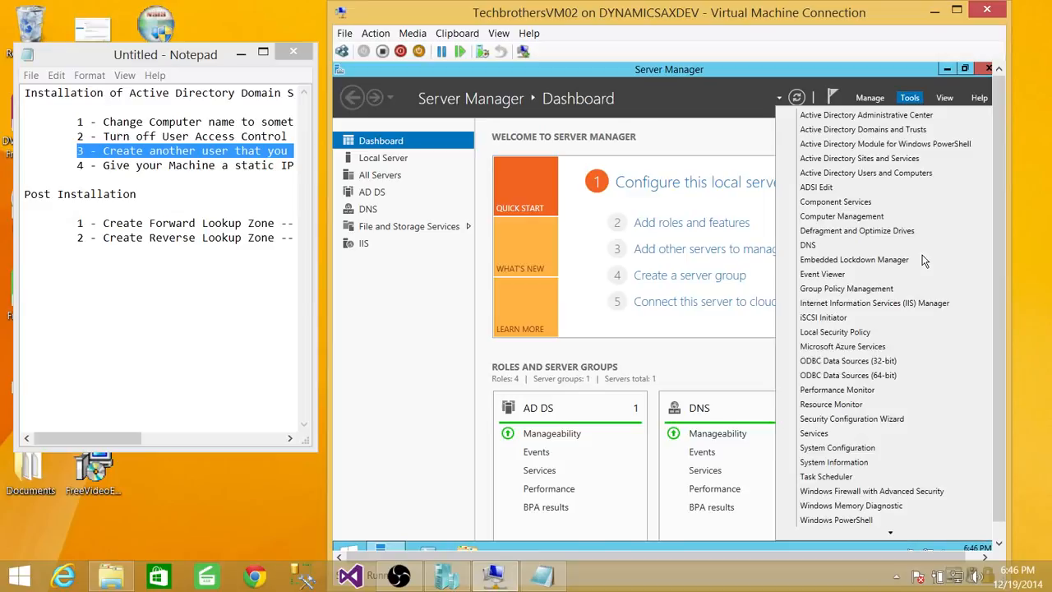
{"action": "left_click", "coordinate": [808, 245]}
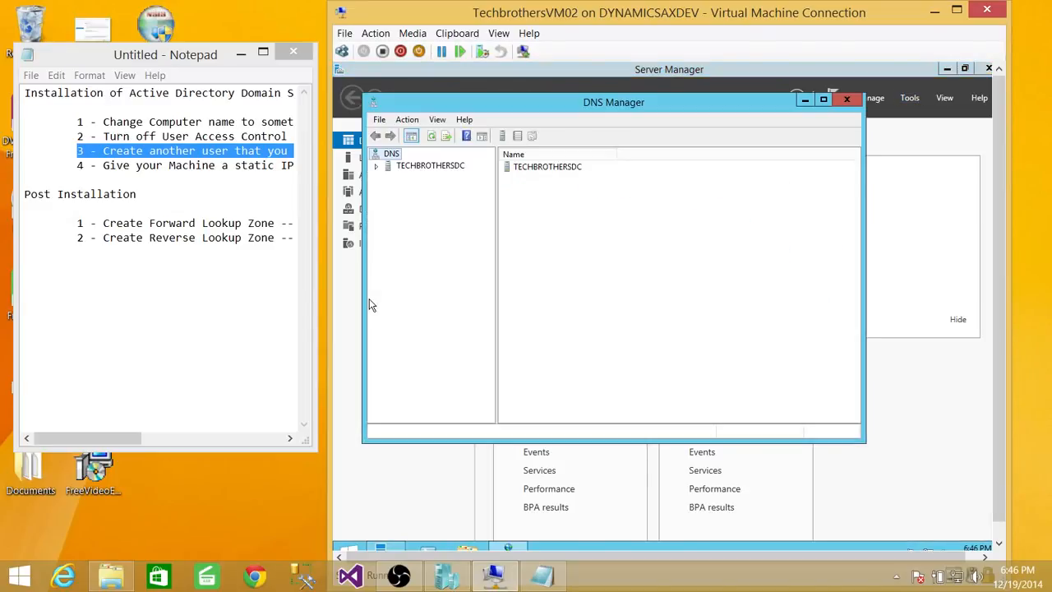
{"action": "left_click", "coordinate": [376, 166]}
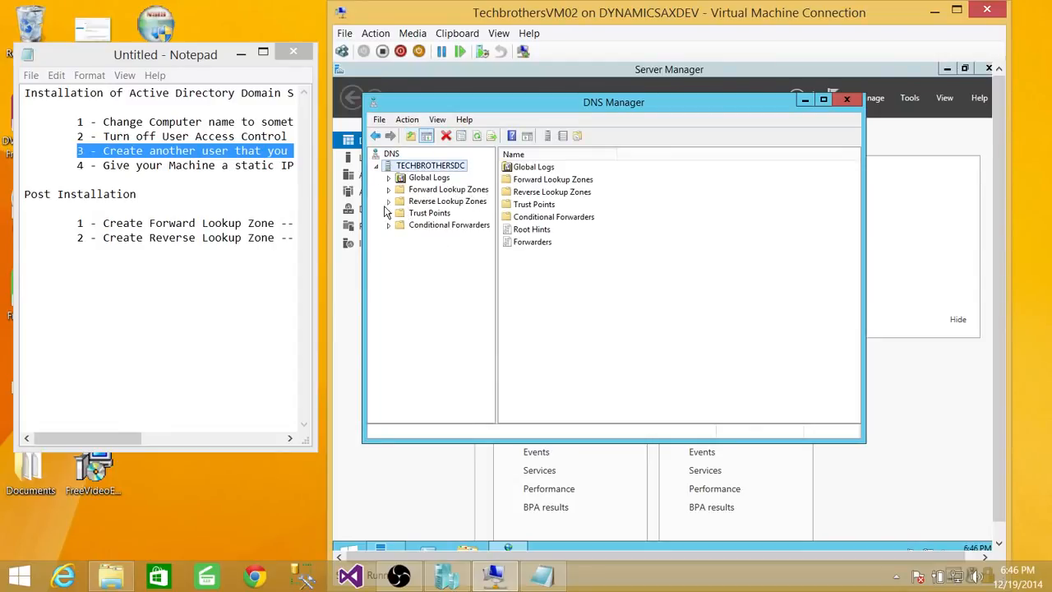
{"action": "left_click", "coordinate": [448, 190]}
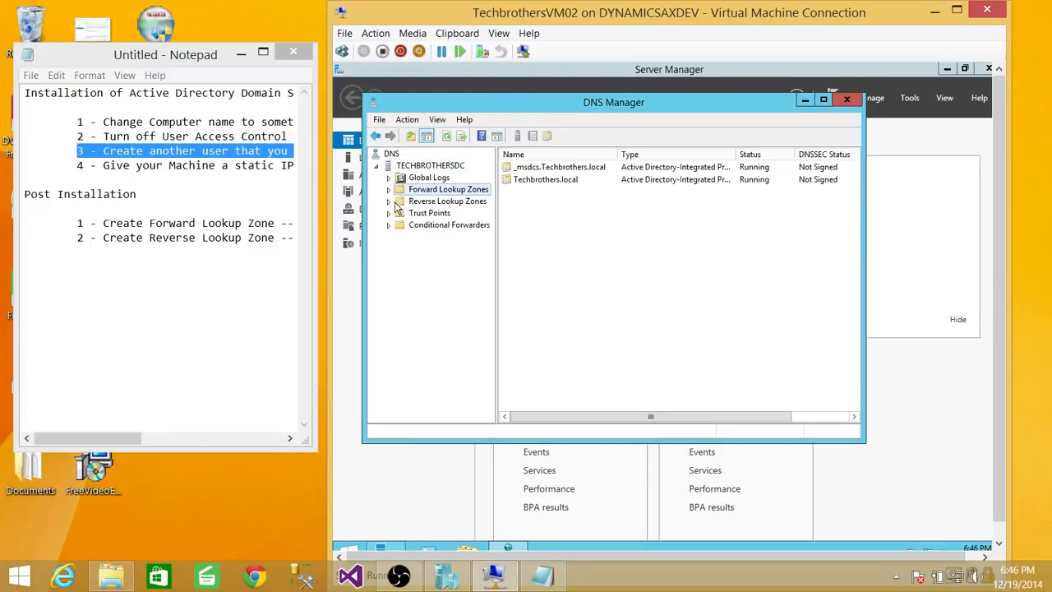
{"action": "left_click", "coordinate": [389, 190]}
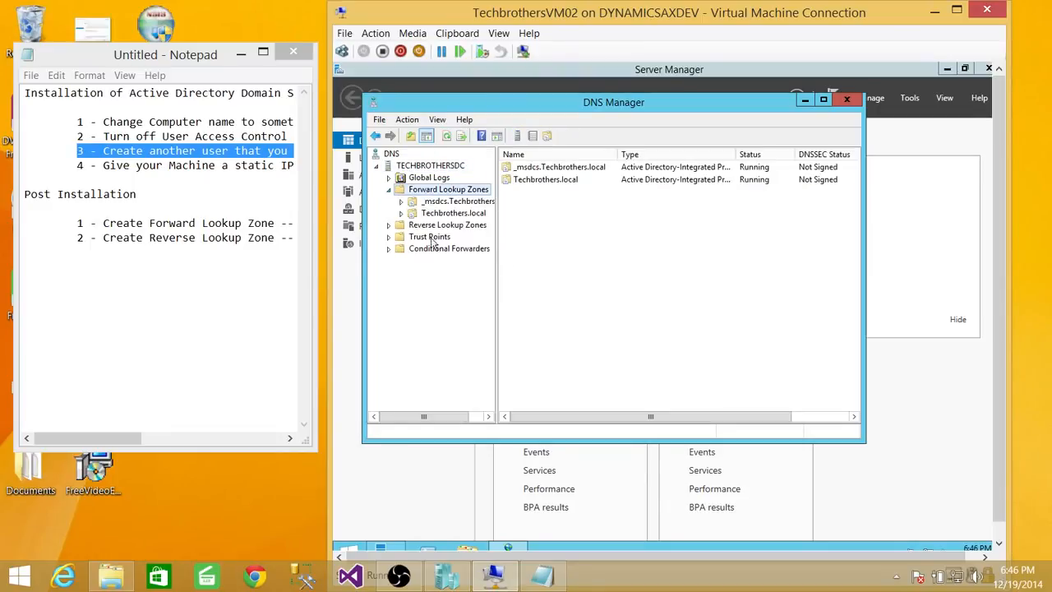
{"action": "left_click", "coordinate": [451, 213]}
{"action": "left_click", "coordinate": [401, 213]}
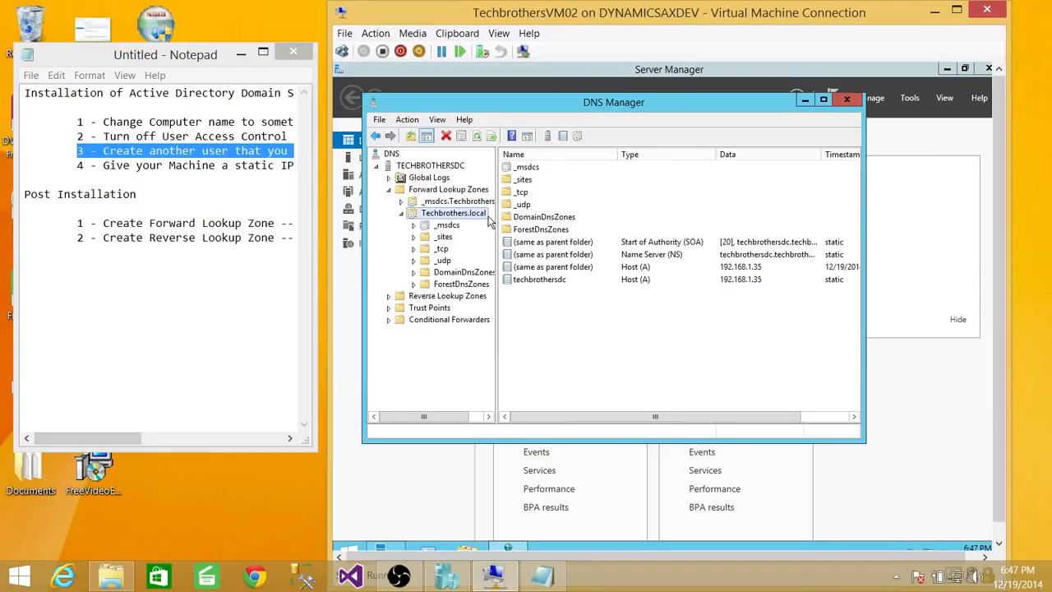
{"action": "right_click", "coordinate": [464, 218]}
{"action": "right_click", "coordinate": [462, 191]}
{"action": "left_click", "coordinate": [480, 200]}
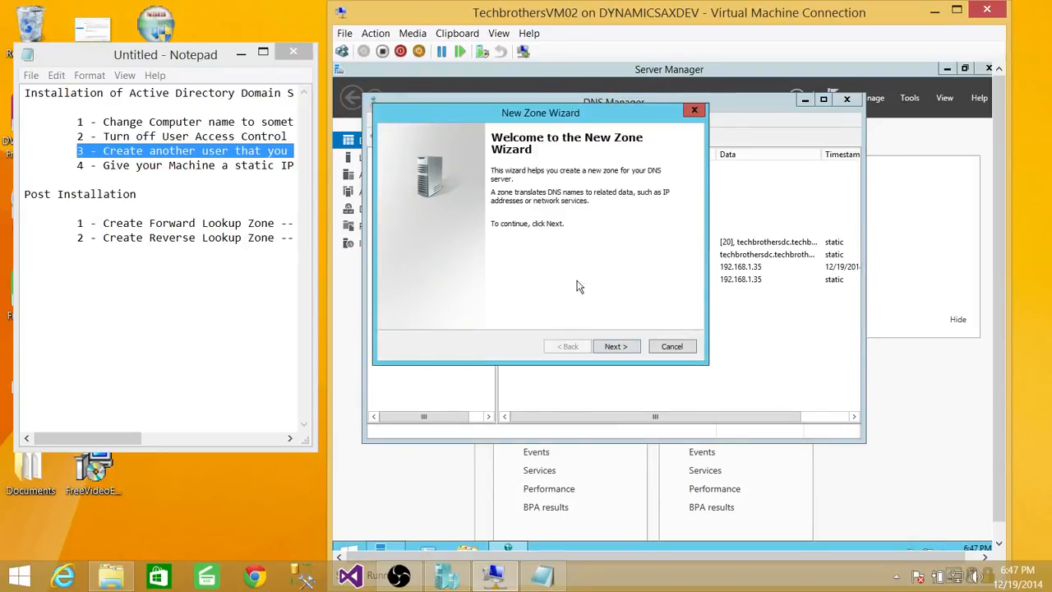
{"action": "left_click", "coordinate": [617, 346]}
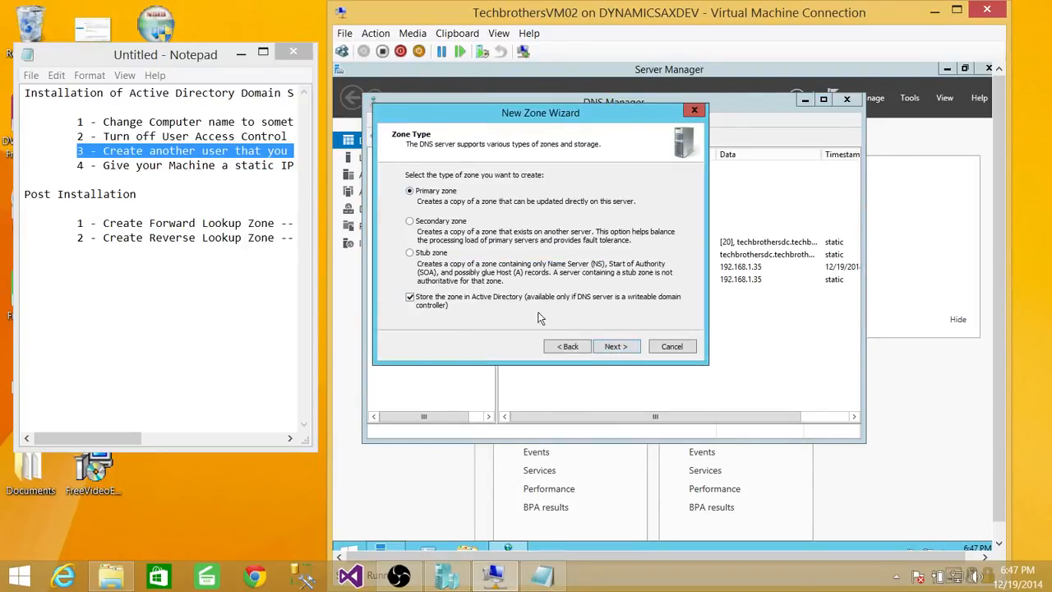
{"action": "left_click", "coordinate": [615, 346]}
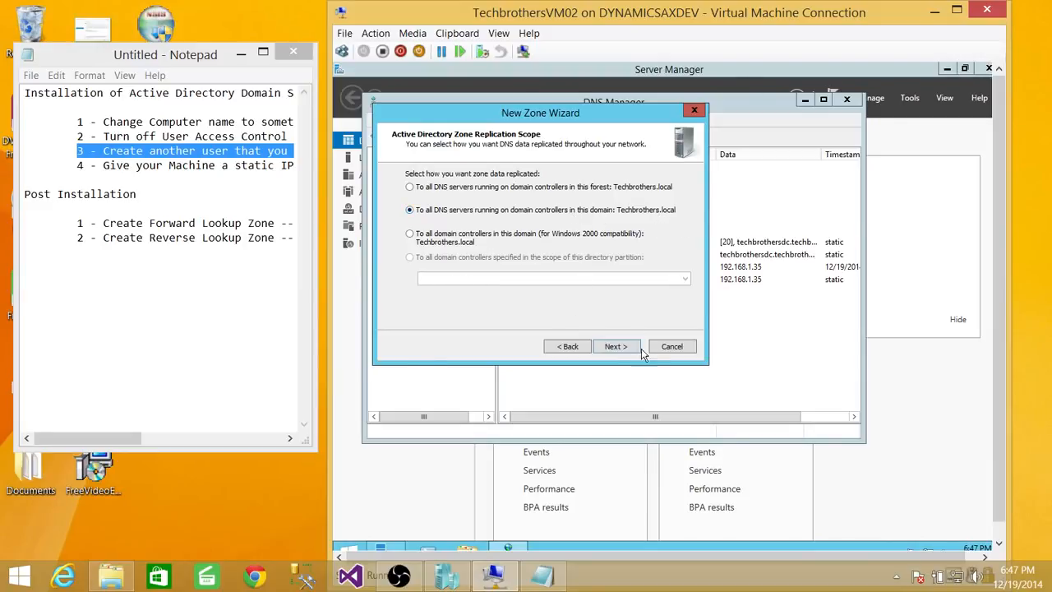
{"action": "left_click", "coordinate": [615, 346]}
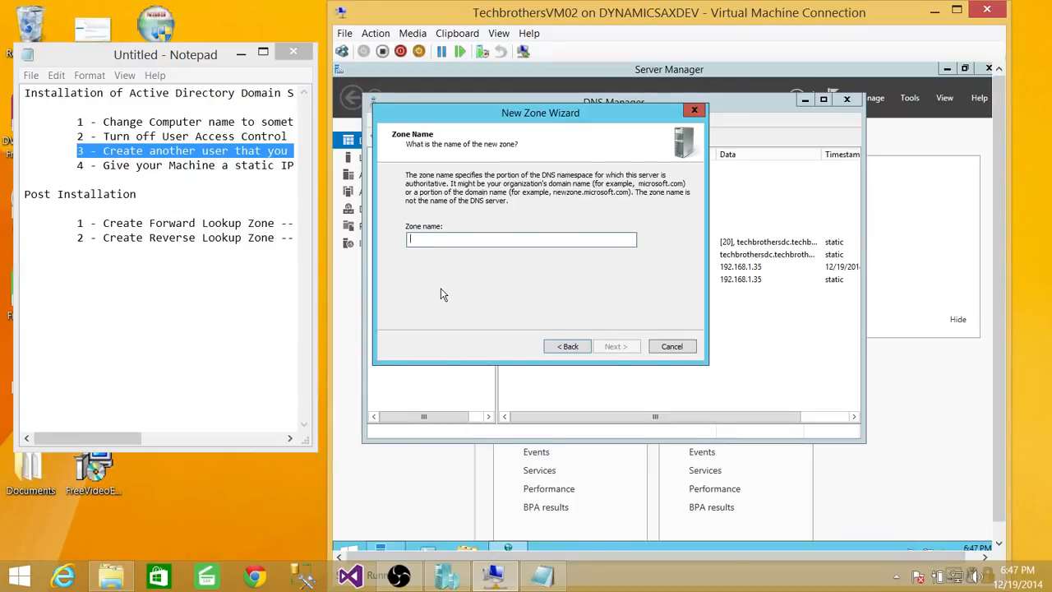
{"action": "left_click", "coordinate": [672, 346]}
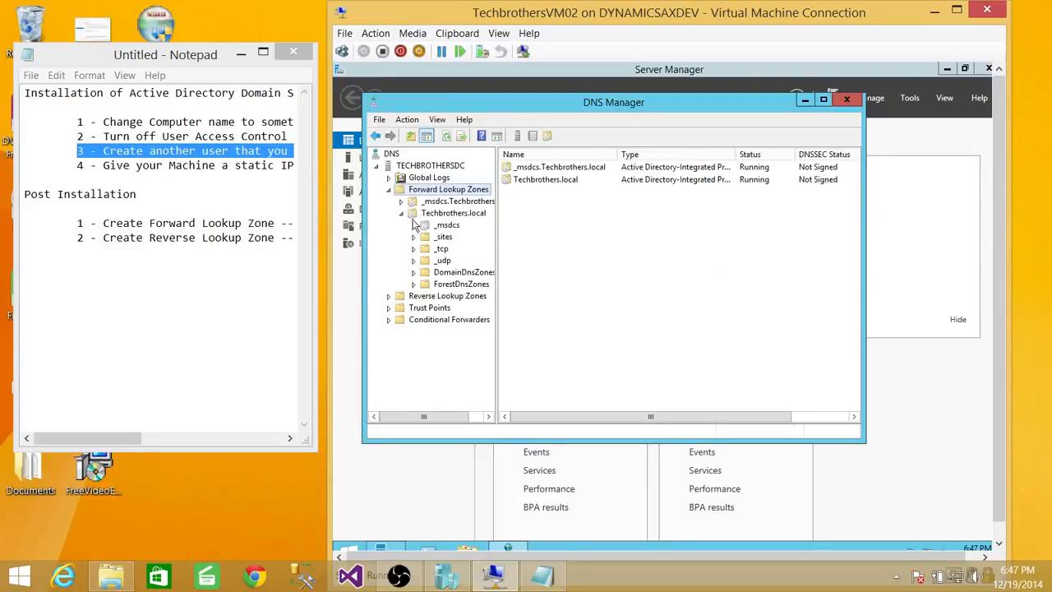
Step: Start a new IPv4 reverse lookup zone as an Active Directory-stored primary zone, replicated to all DNS servers on domain controllers in Techbrothers.local
{"action": "left_click", "coordinate": [390, 191]}
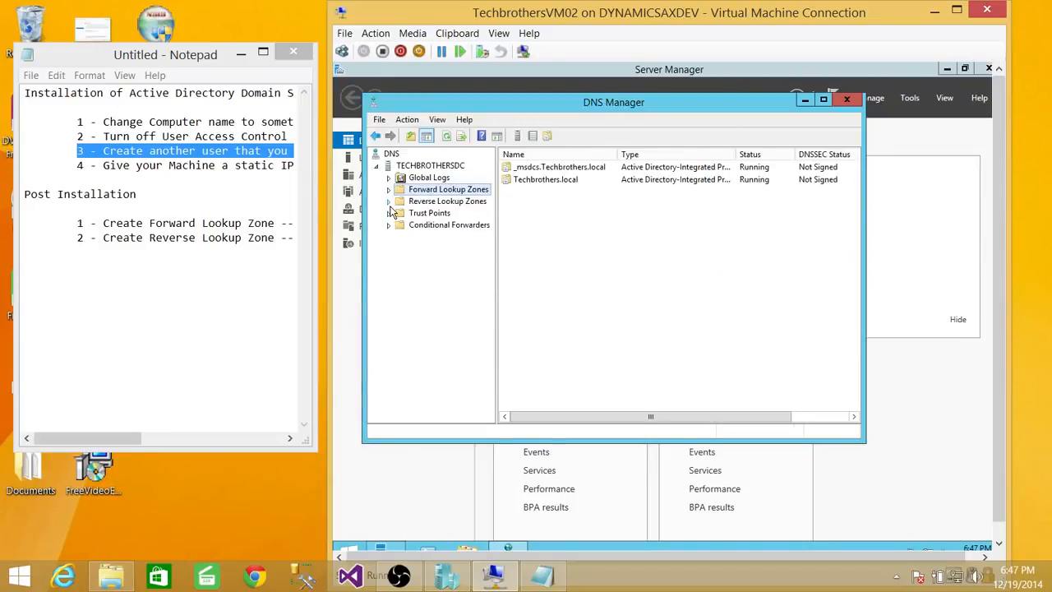
{"action": "left_click", "coordinate": [404, 202]}
{"action": "right_click", "coordinate": [450, 202]}
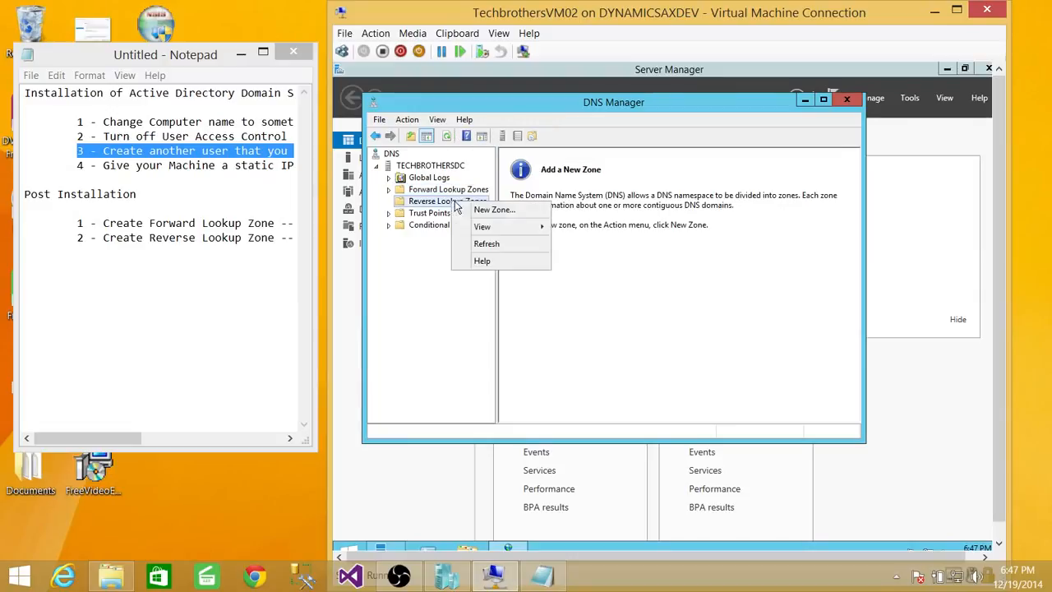
{"action": "left_click", "coordinate": [479, 211]}
{"action": "left_click", "coordinate": [615, 346]}
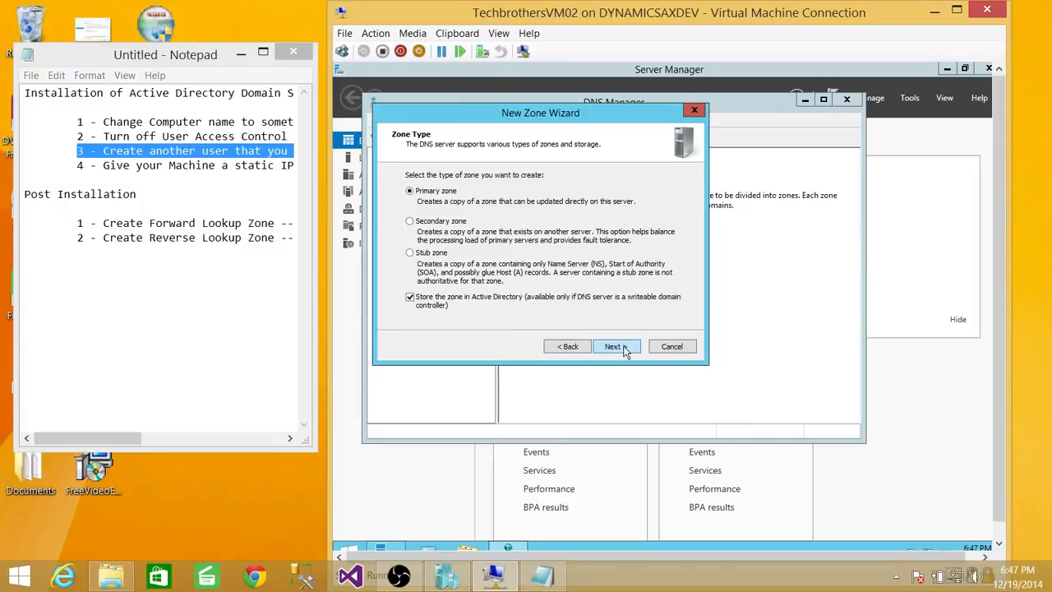
{"action": "left_click", "coordinate": [614, 346]}
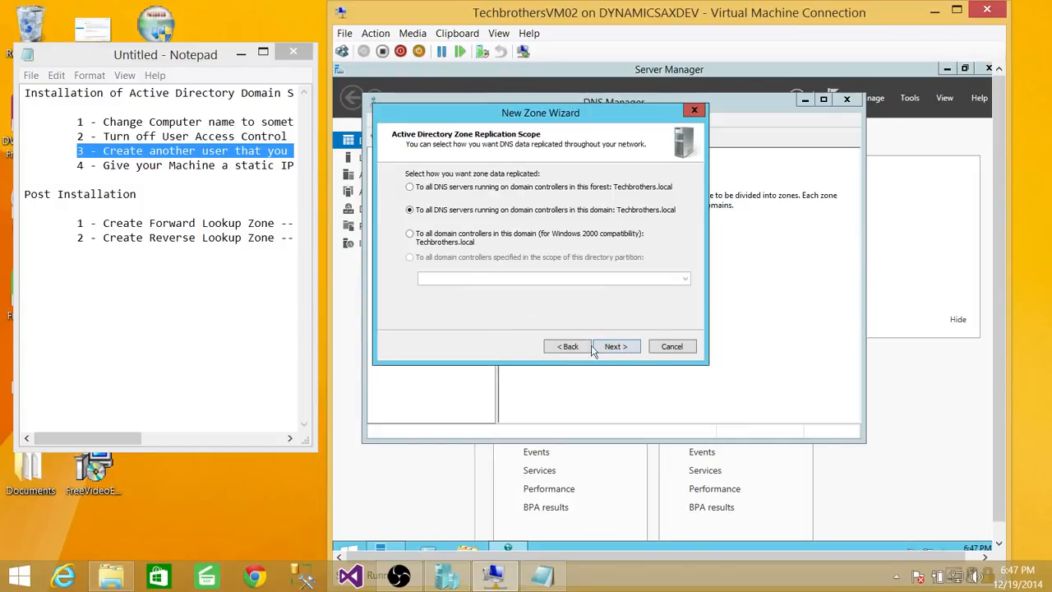
{"action": "left_click", "coordinate": [621, 347]}
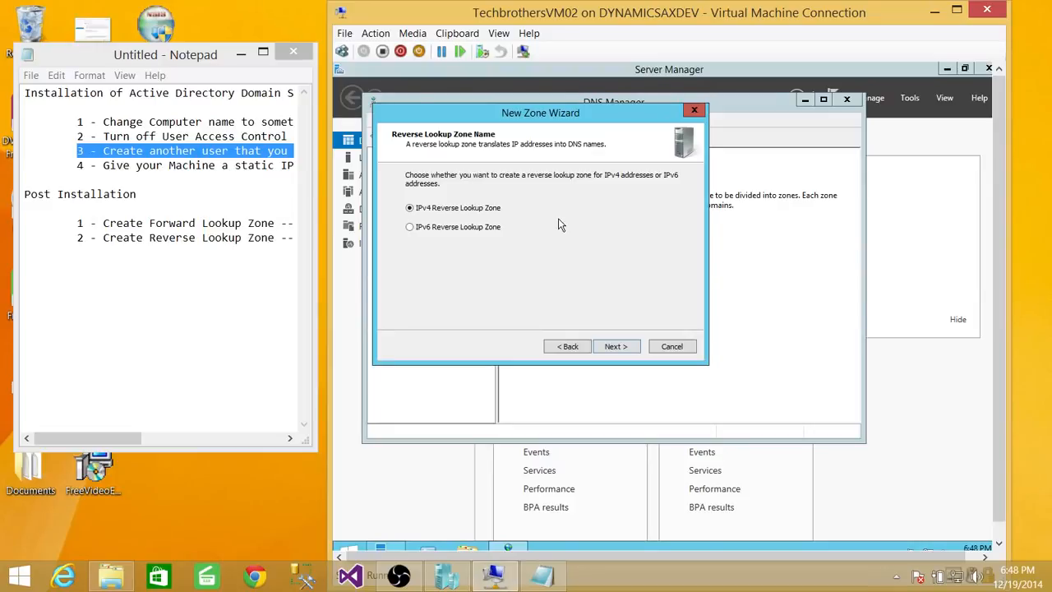
{"action": "left_click", "coordinate": [616, 345]}
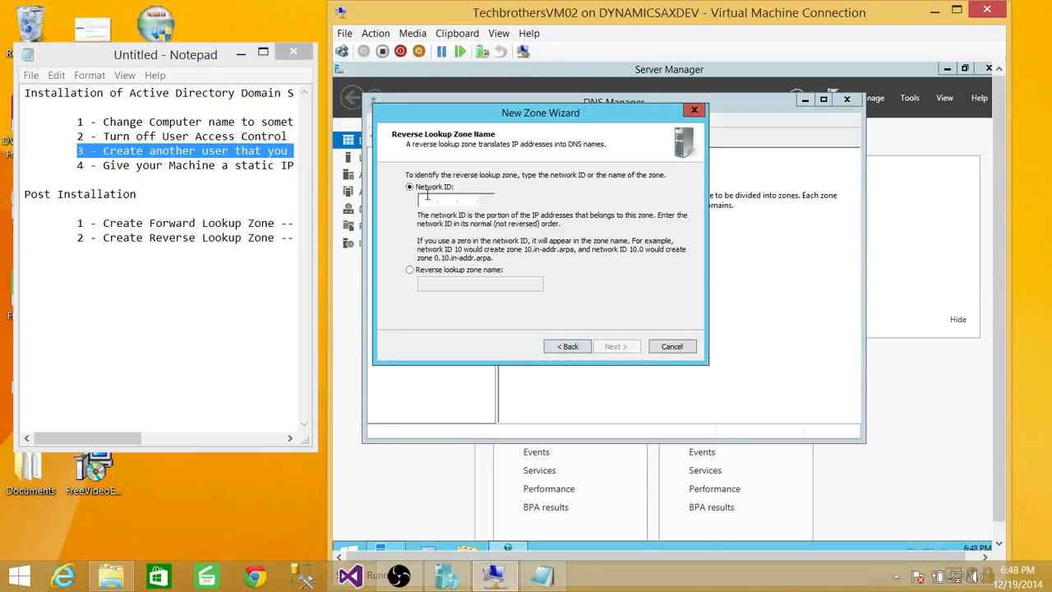
Step: Create the reverse zone with network ID 192.168.1 and only secure dynamic updates allowed, and list its records
{"action": "type", "text": "192 ."}
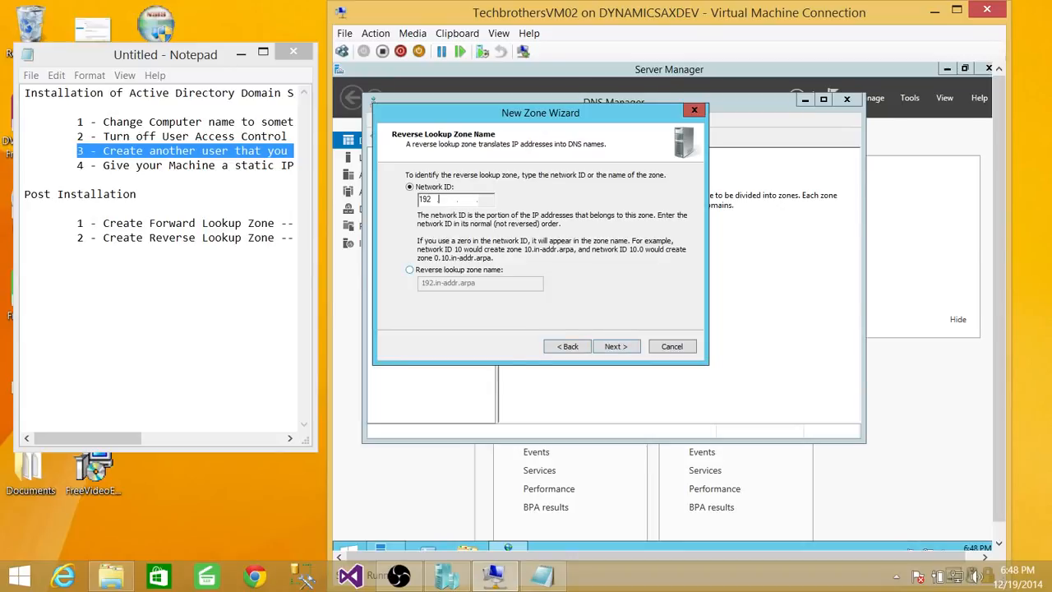
{"action": "type", "text": "168 .1"}
{"action": "left_click", "coordinate": [612, 346]}
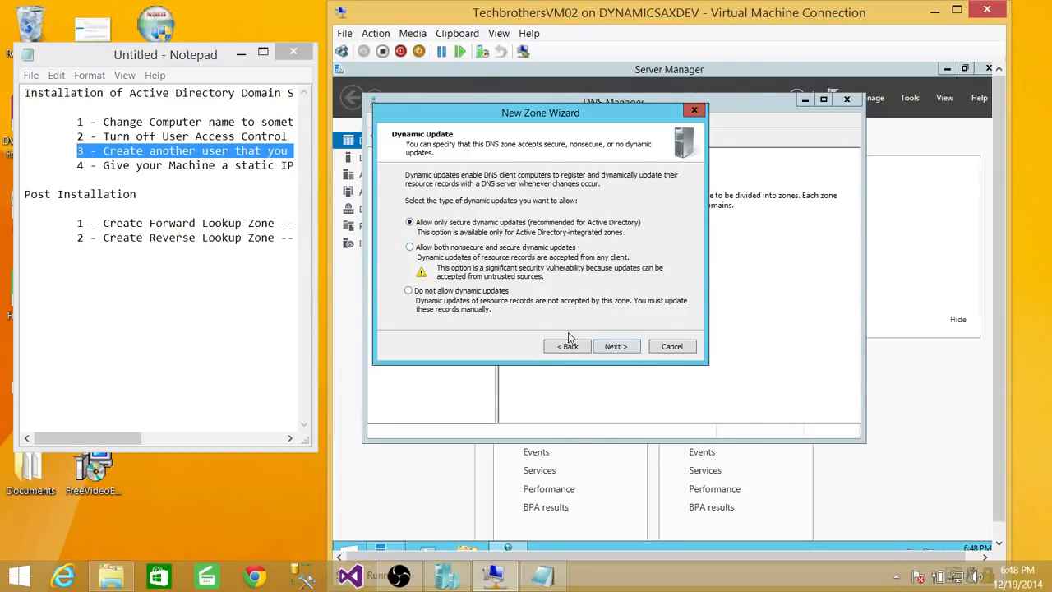
{"action": "left_click", "coordinate": [617, 348]}
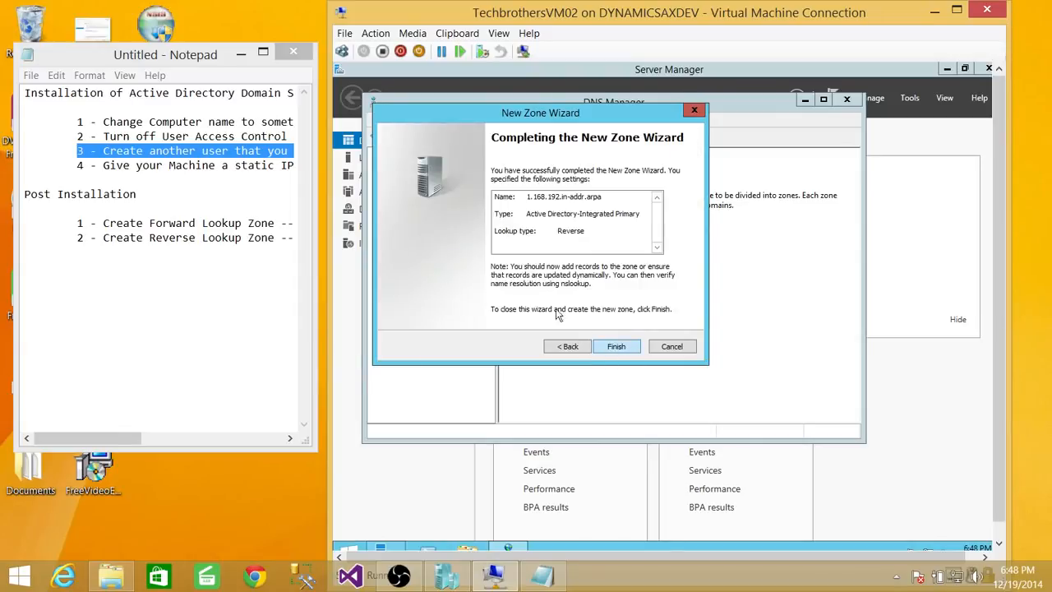
{"action": "left_click", "coordinate": [618, 345]}
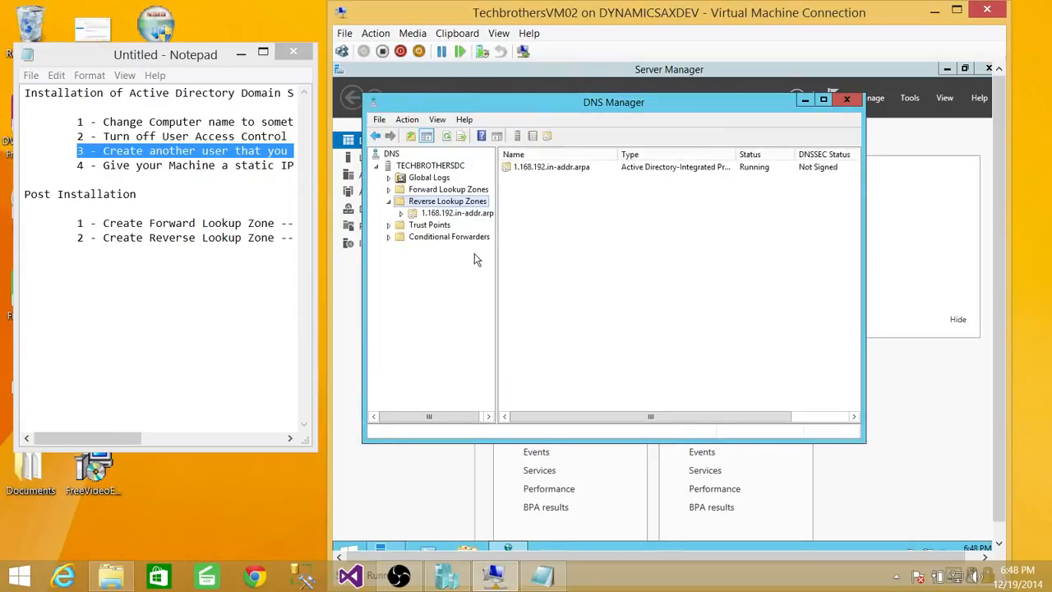
{"action": "left_click", "coordinate": [487, 213]}
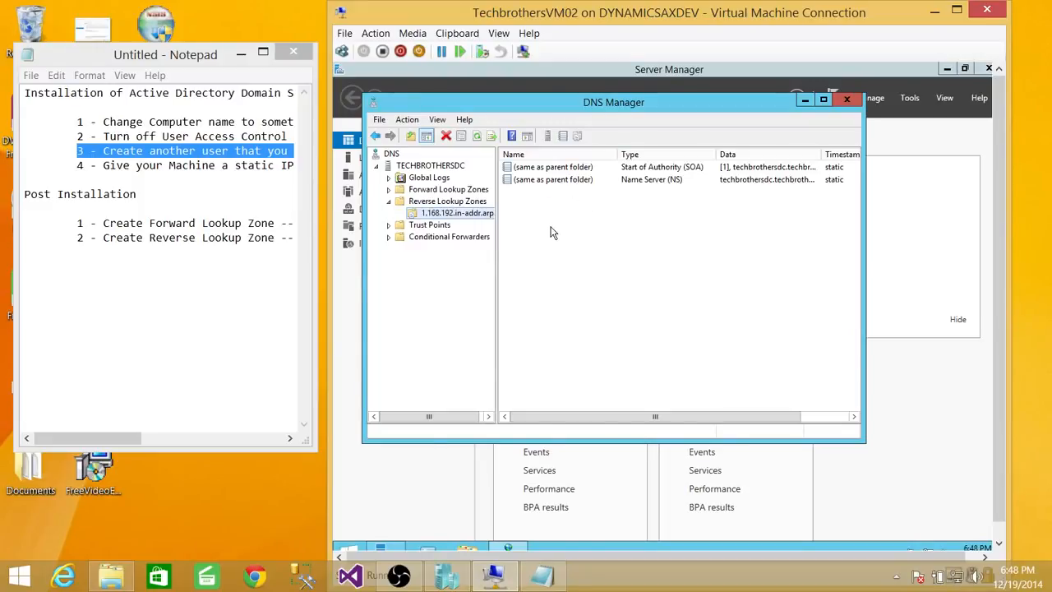
{"action": "left_click", "coordinate": [208, 165]}
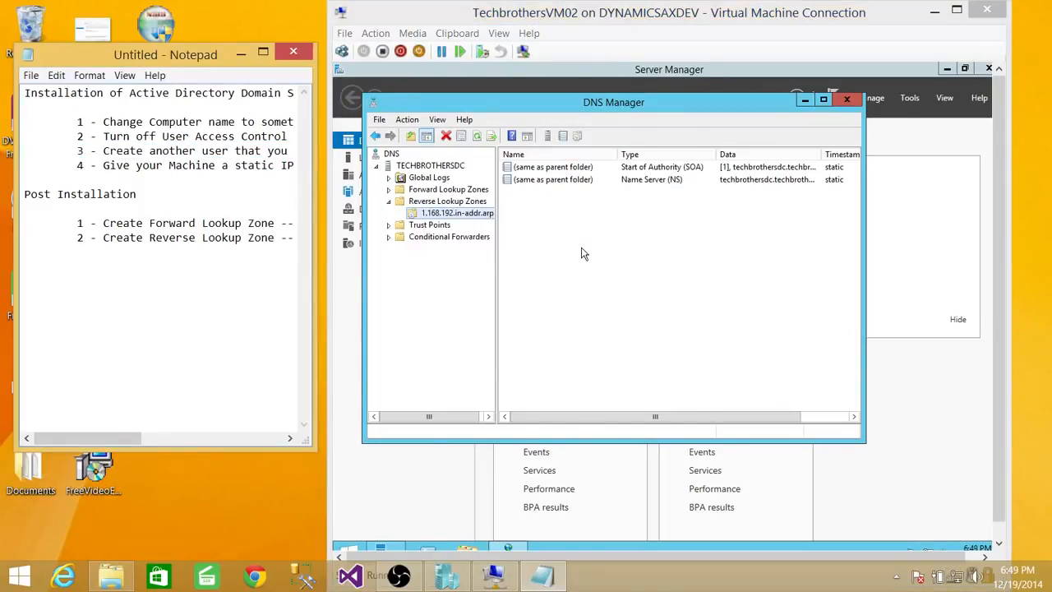